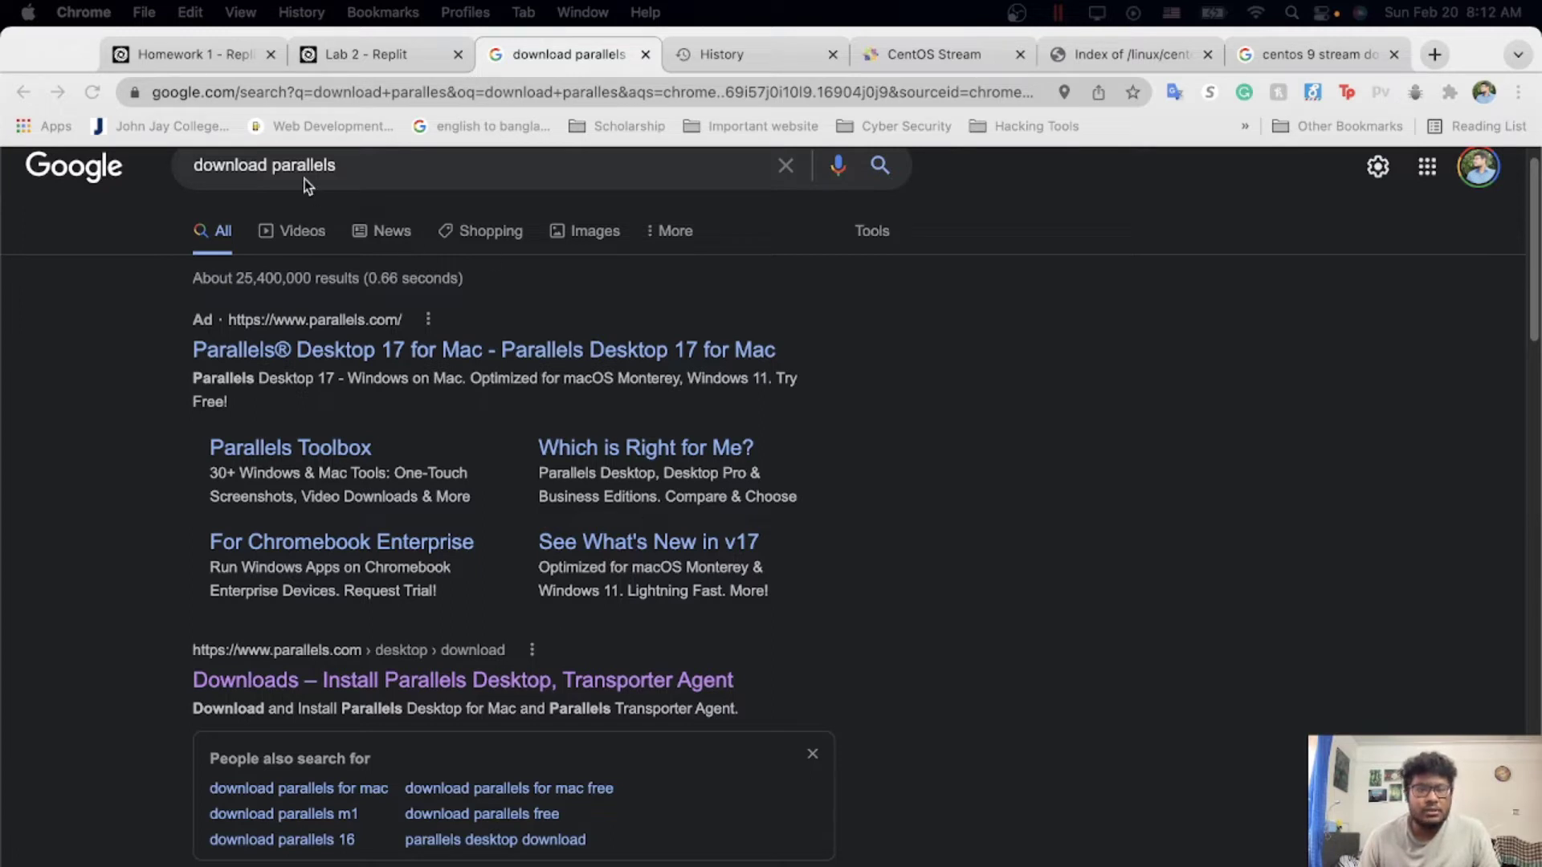
Step: Scroll back to the top of the Google results for 'download parallels'
scroll(402, 321, up, 1)
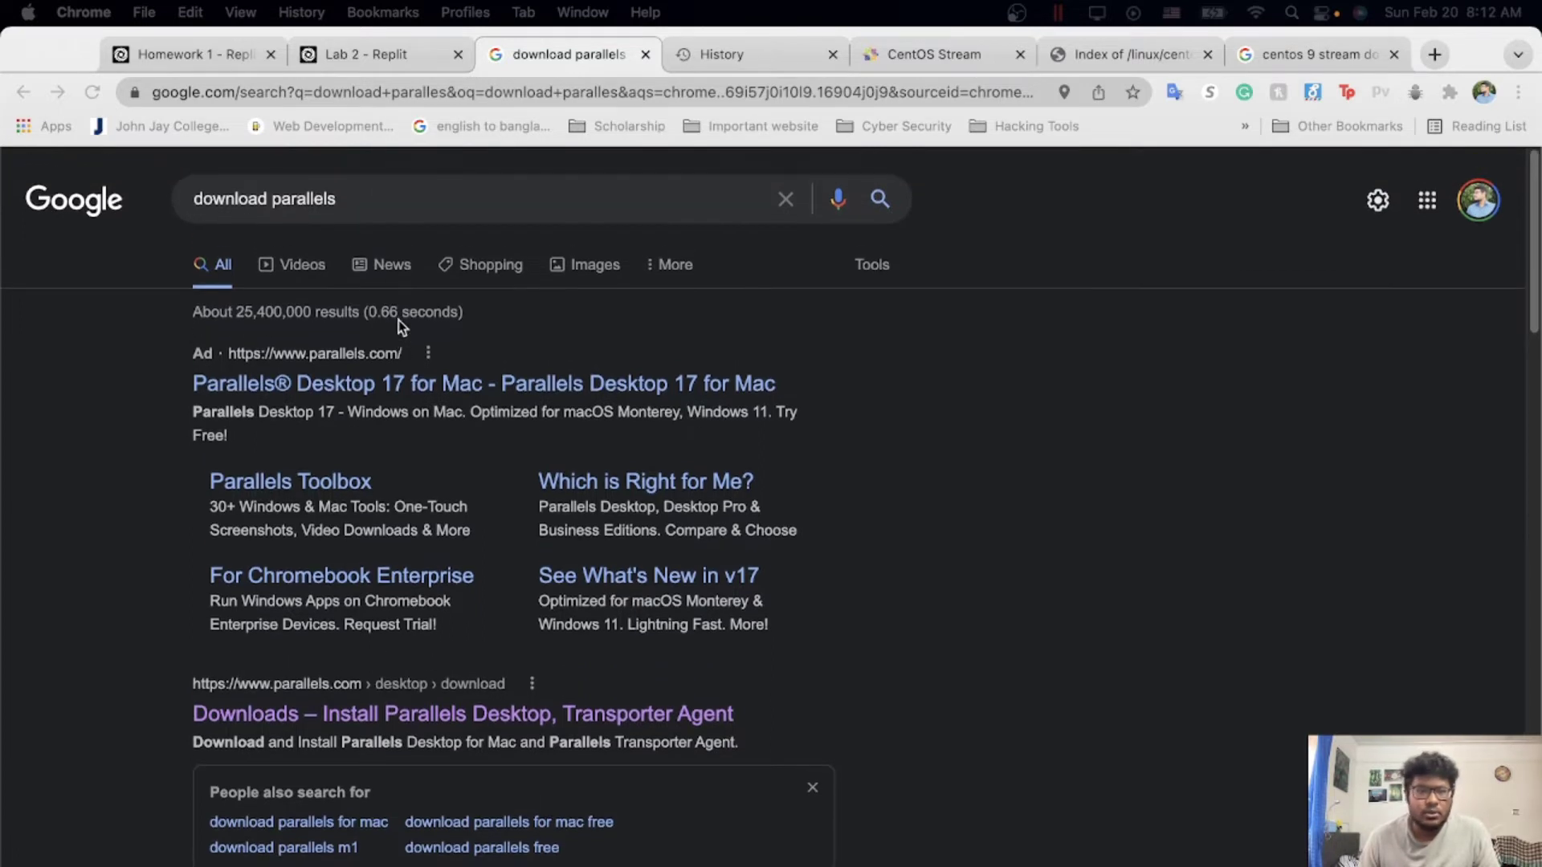
Step: Open the 'Downloads – Install Parallels Desktop' page and scroll through its DMG installers
click(474, 715)
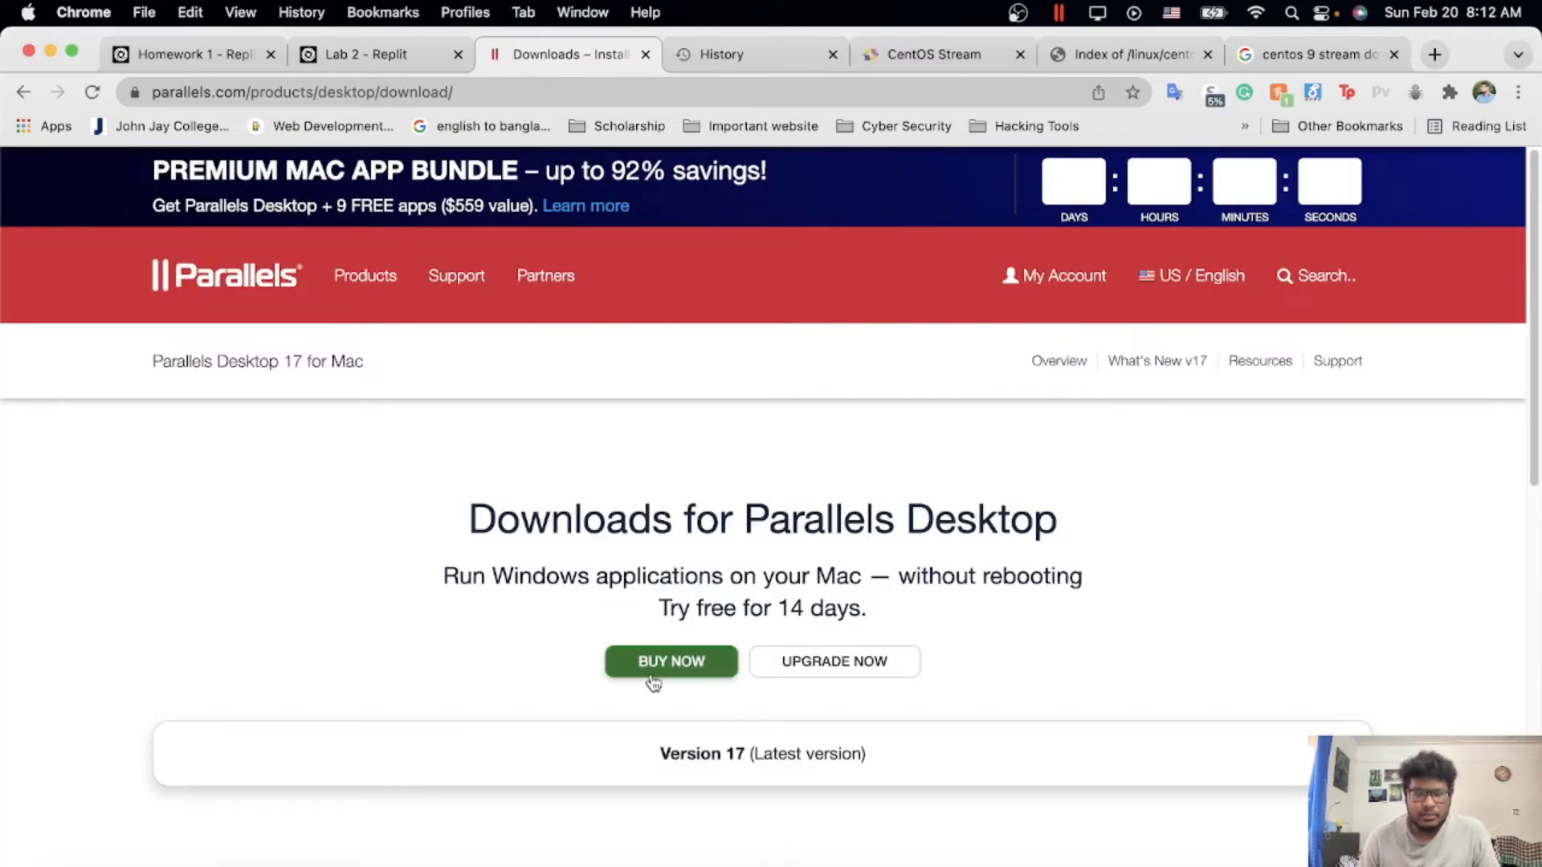
scroll(650, 679, down, 3)
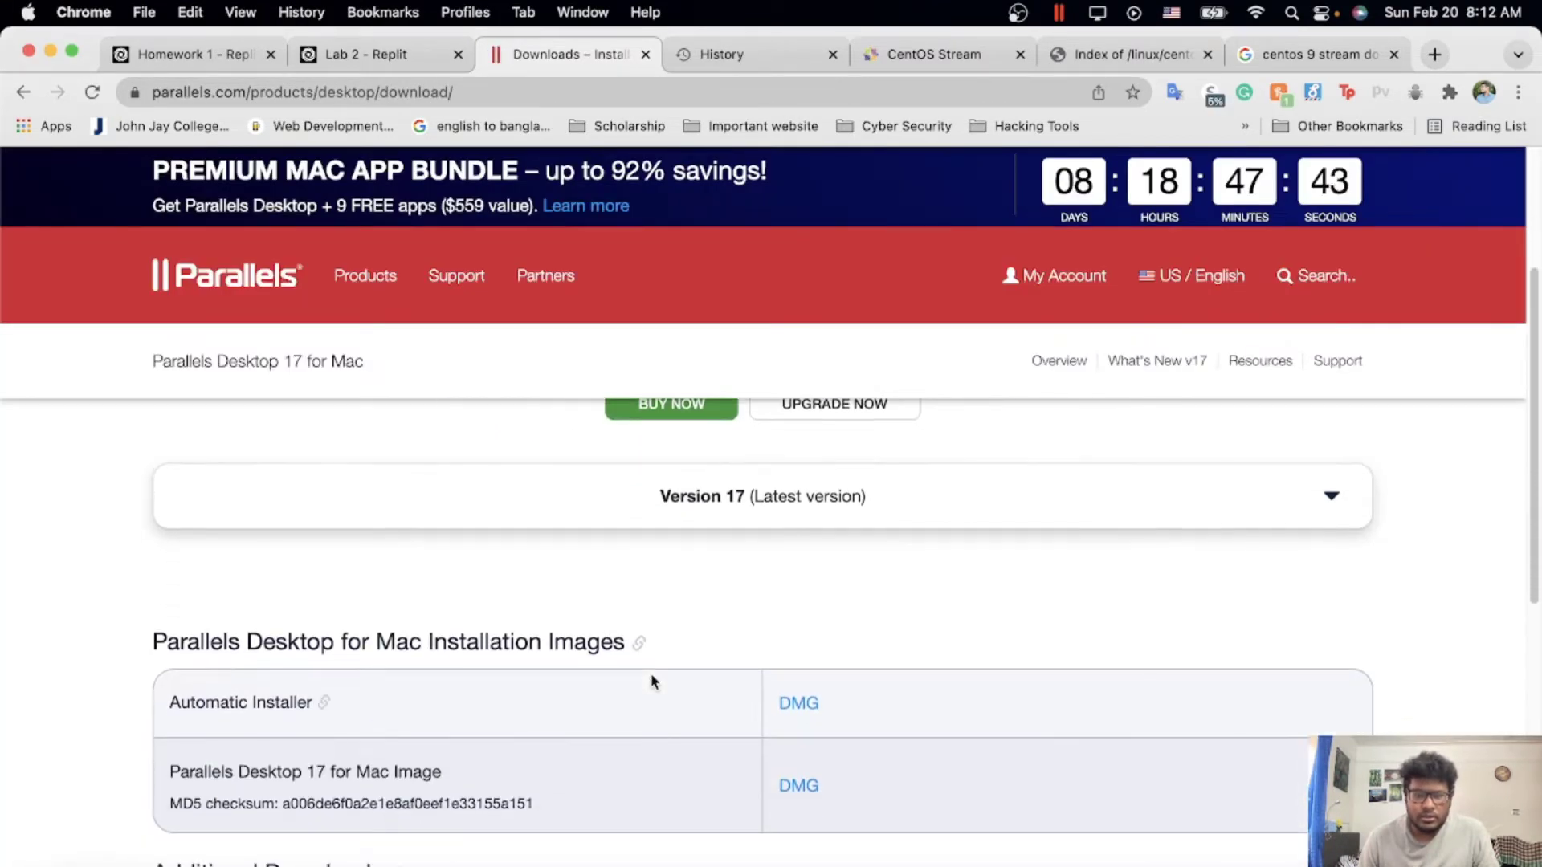
scroll(586, 637, up, 4)
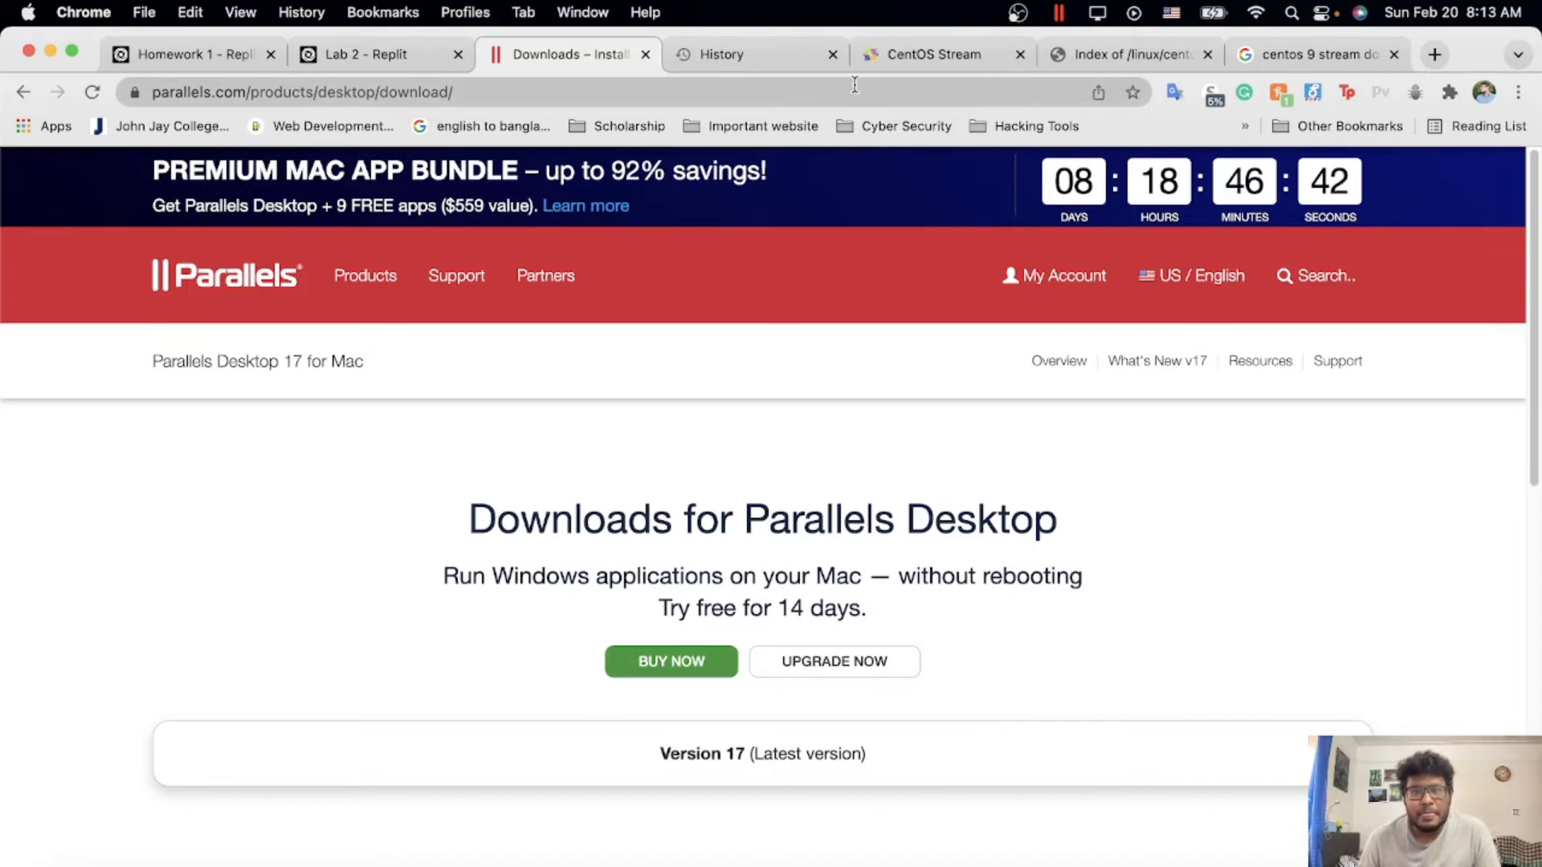
Step: Show the CentOS Stream 9 downloads and start the ARM64 (aarch64) image, cancelling the save
click(905, 58)
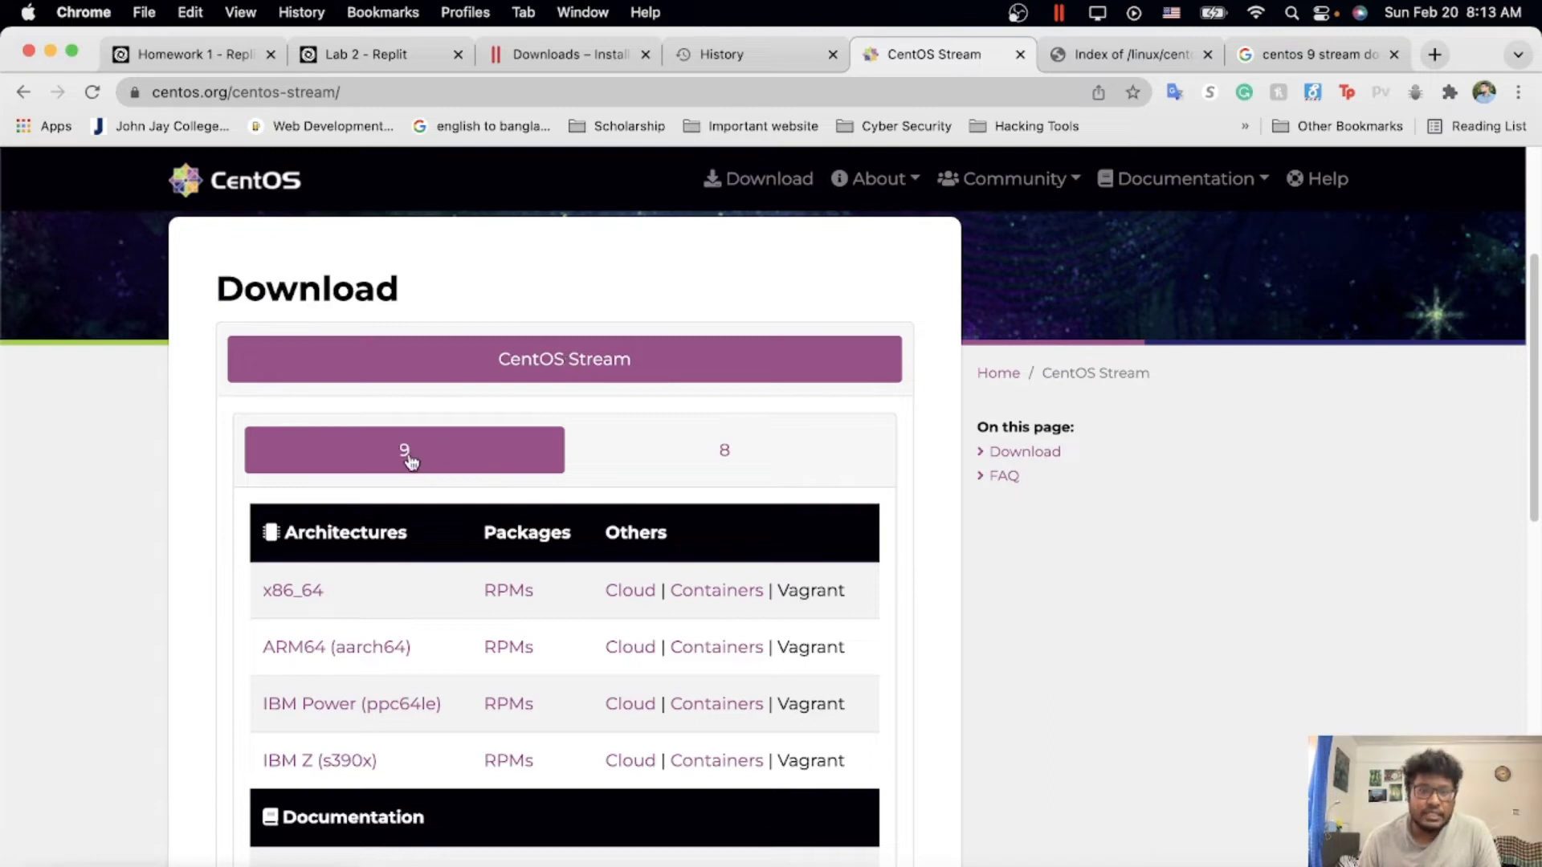
click(327, 653)
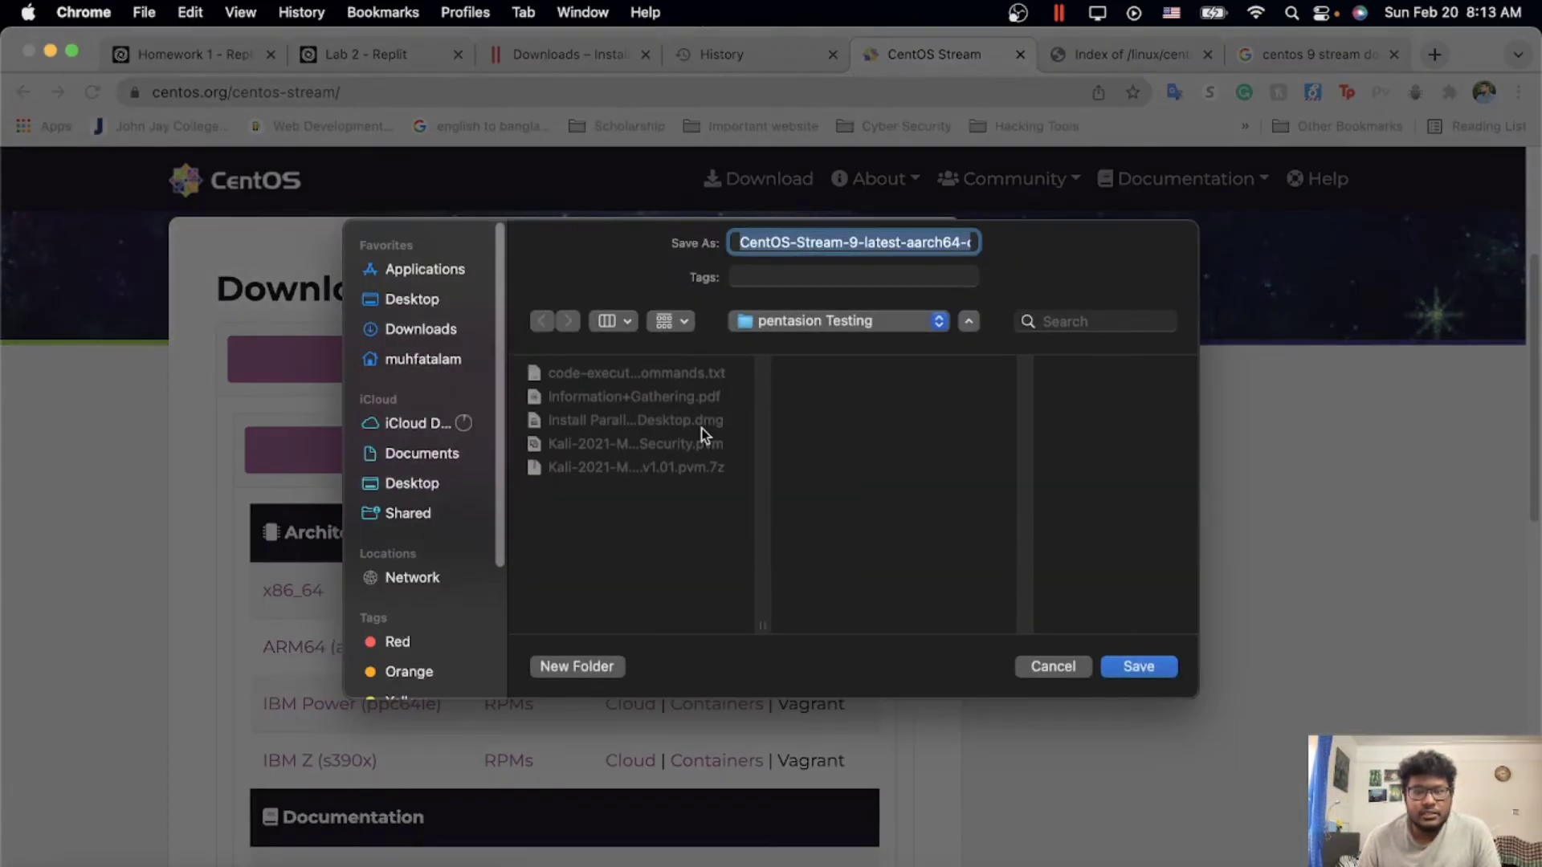
click(1051, 669)
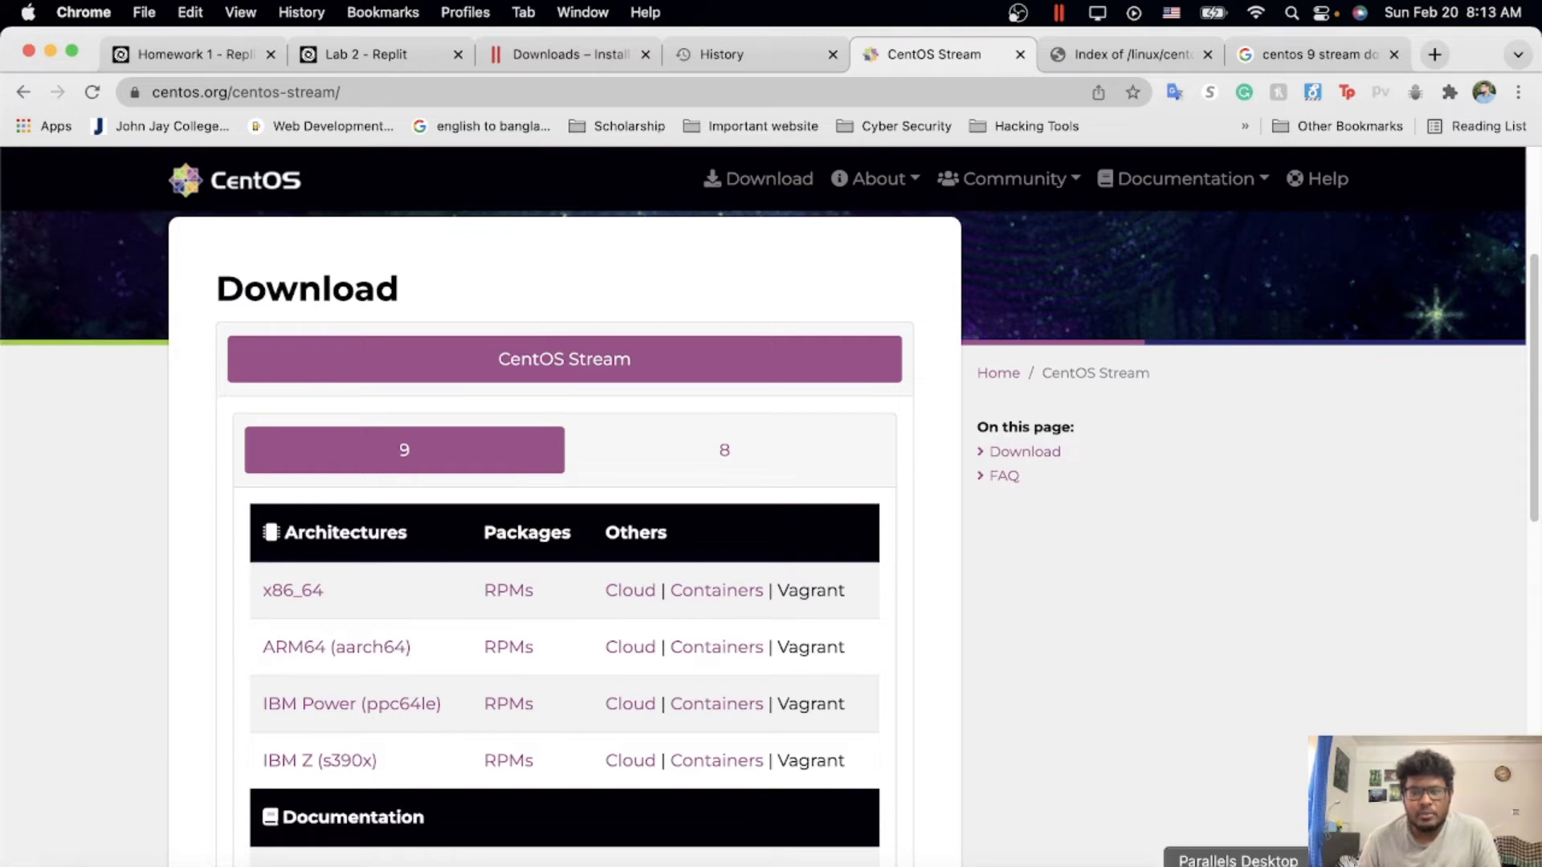
Step: Move the old CentOS Linux virtual machine to the Trash and reopen Control Center
click(1238, 863)
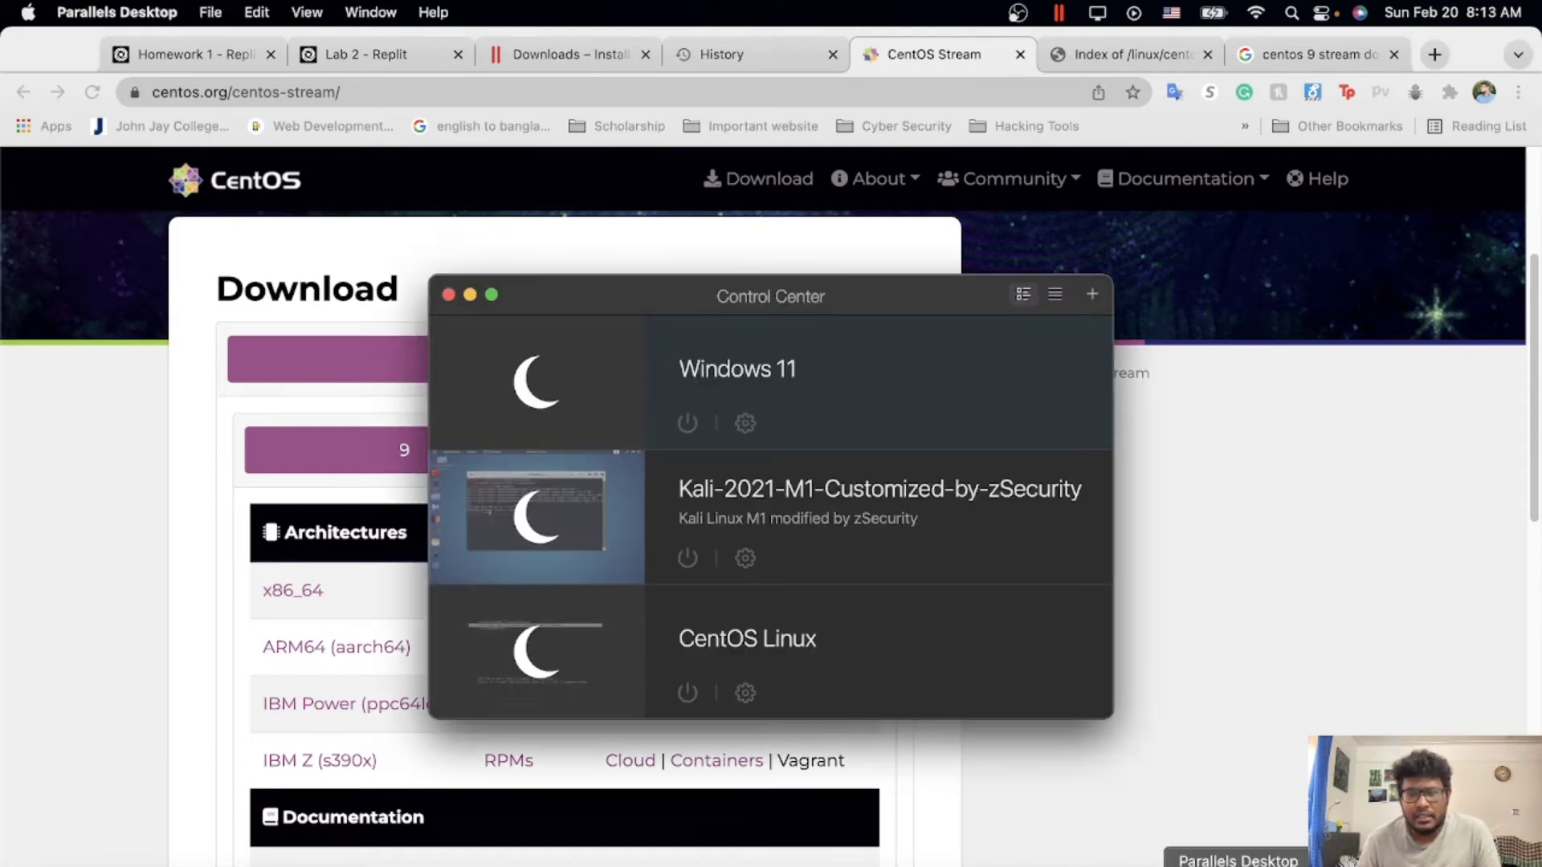
right_click(747, 674)
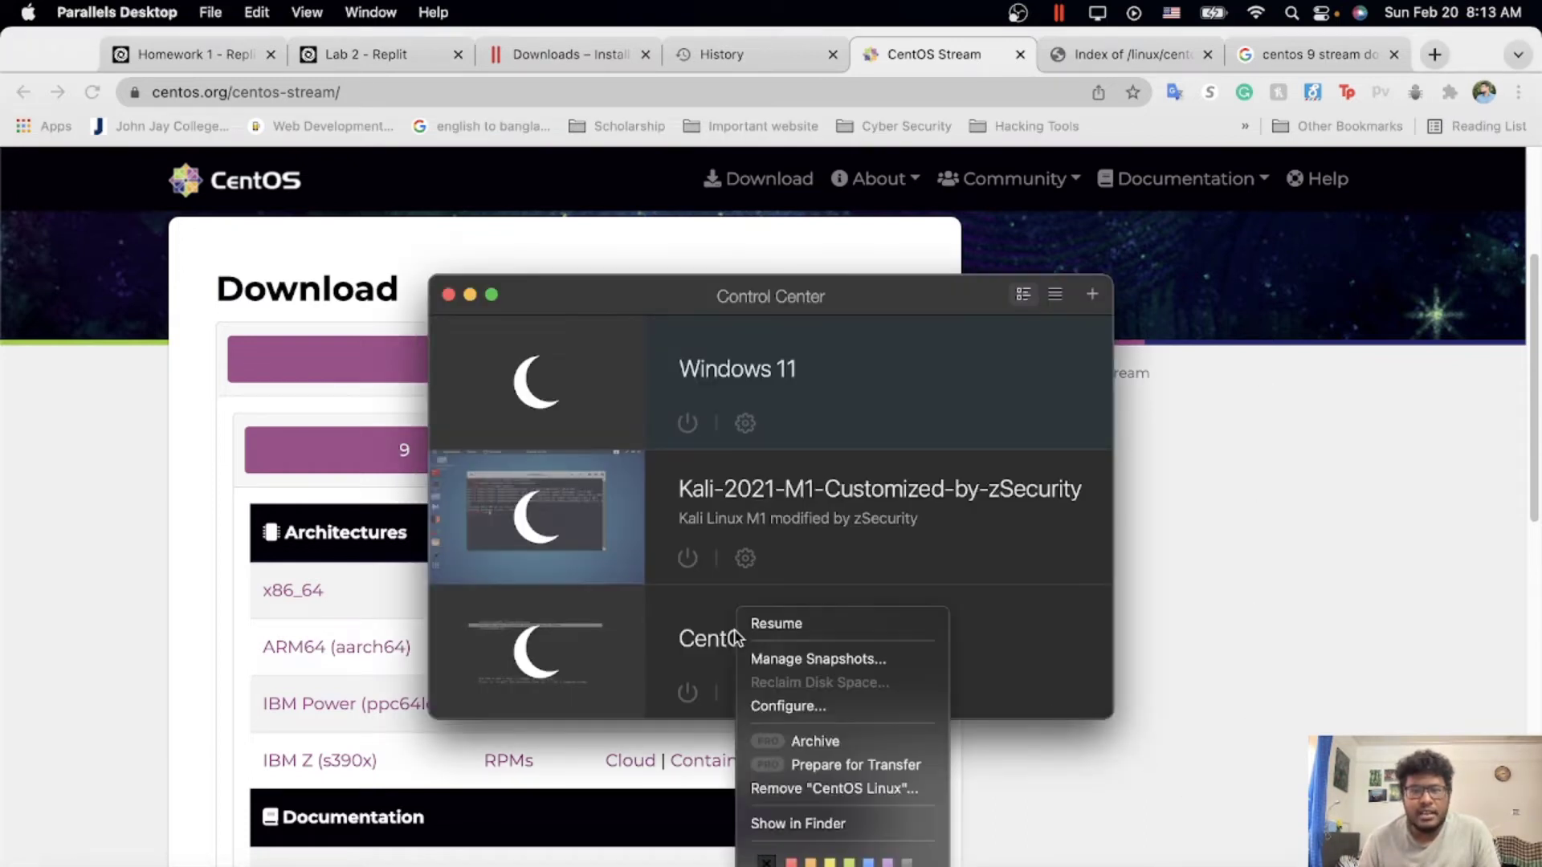
click(784, 791)
click(727, 374)
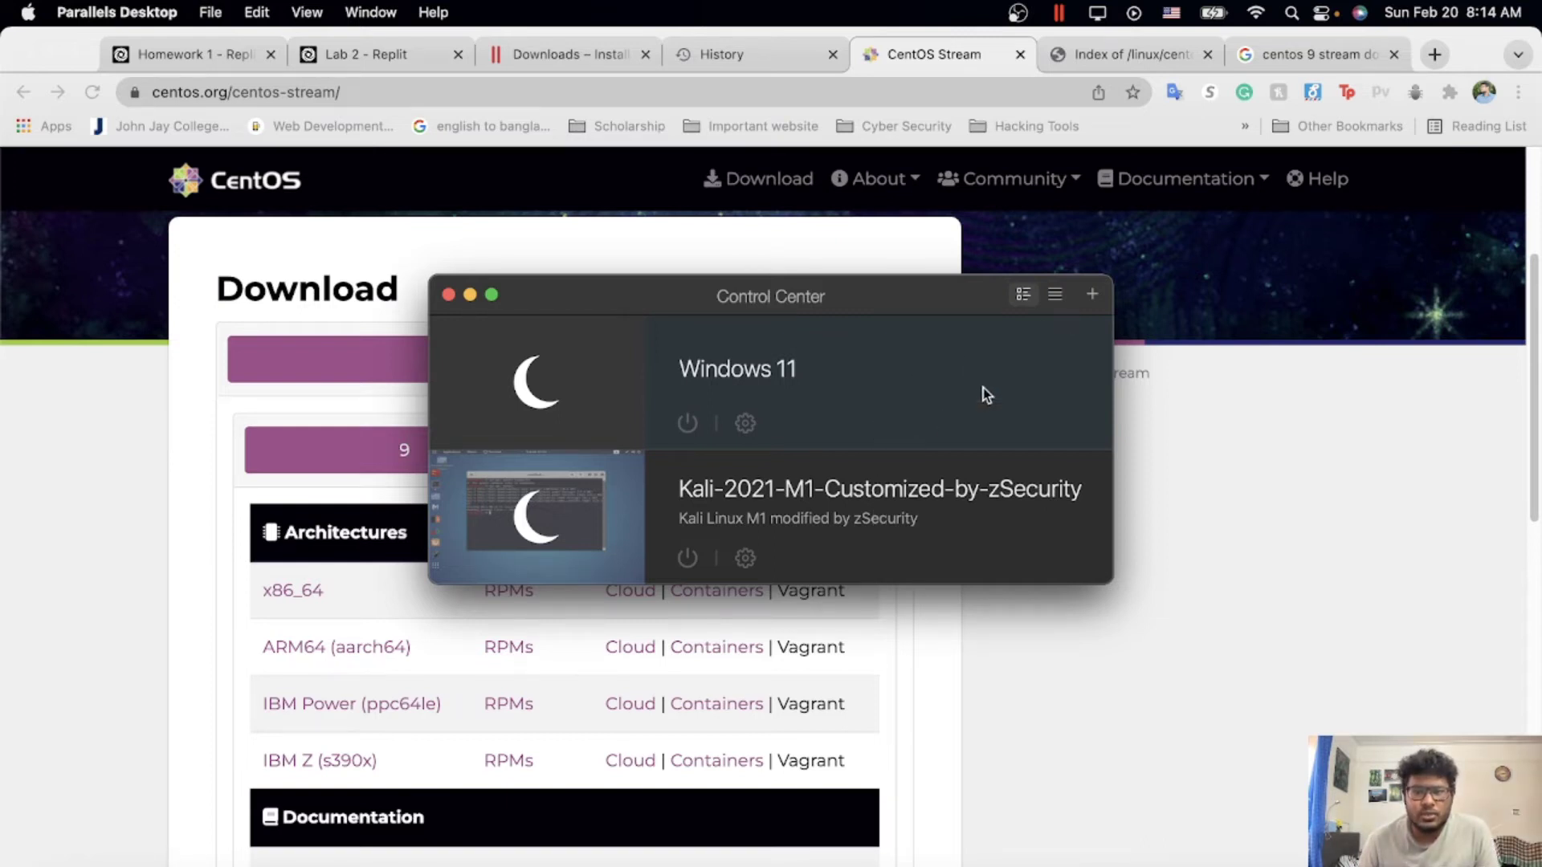
click(1062, 13)
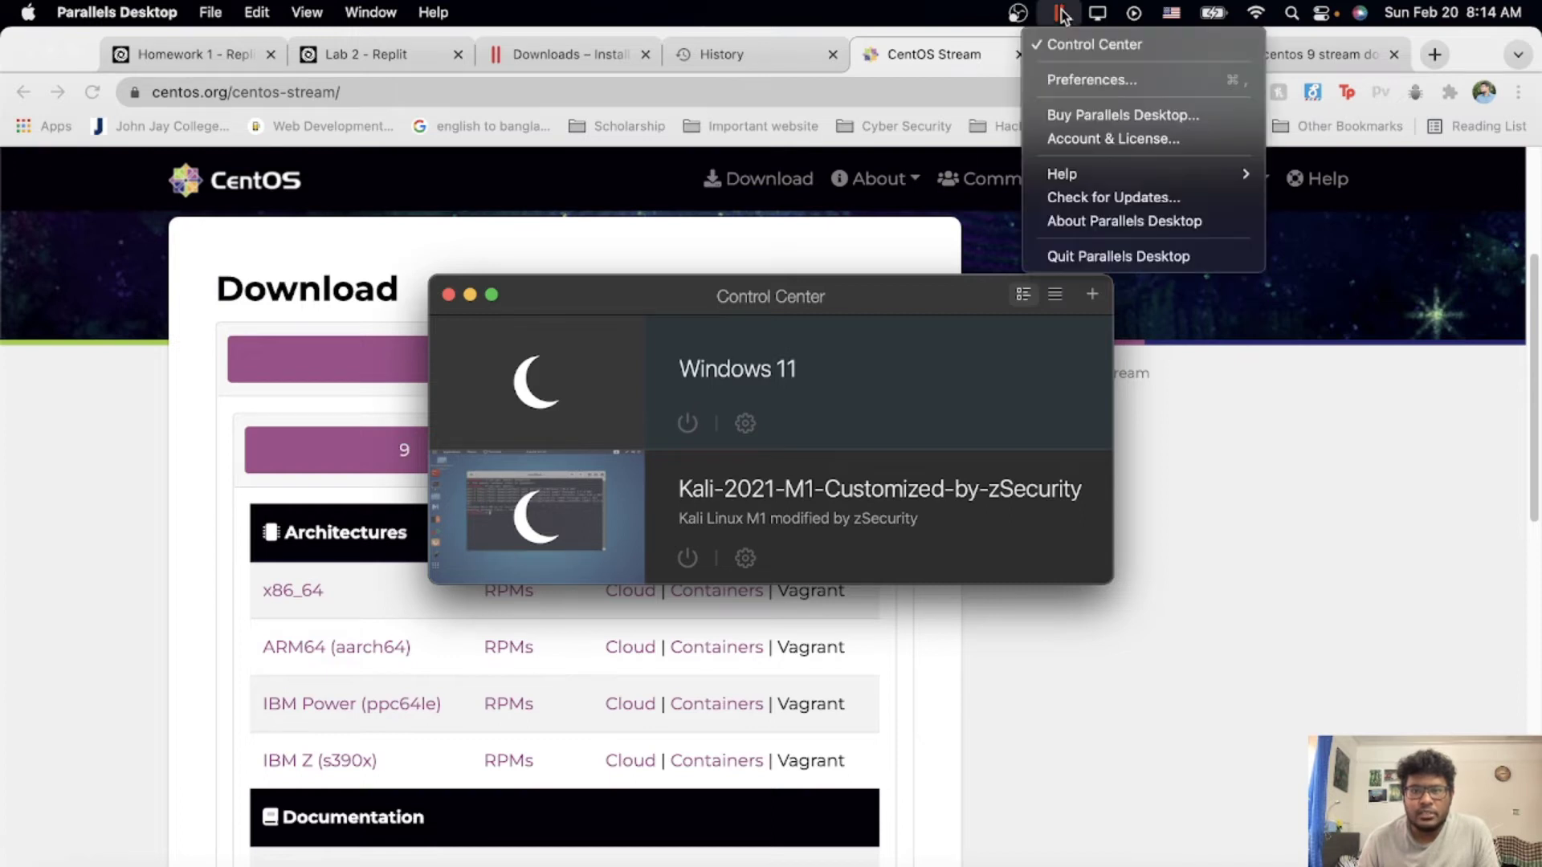
click(1074, 50)
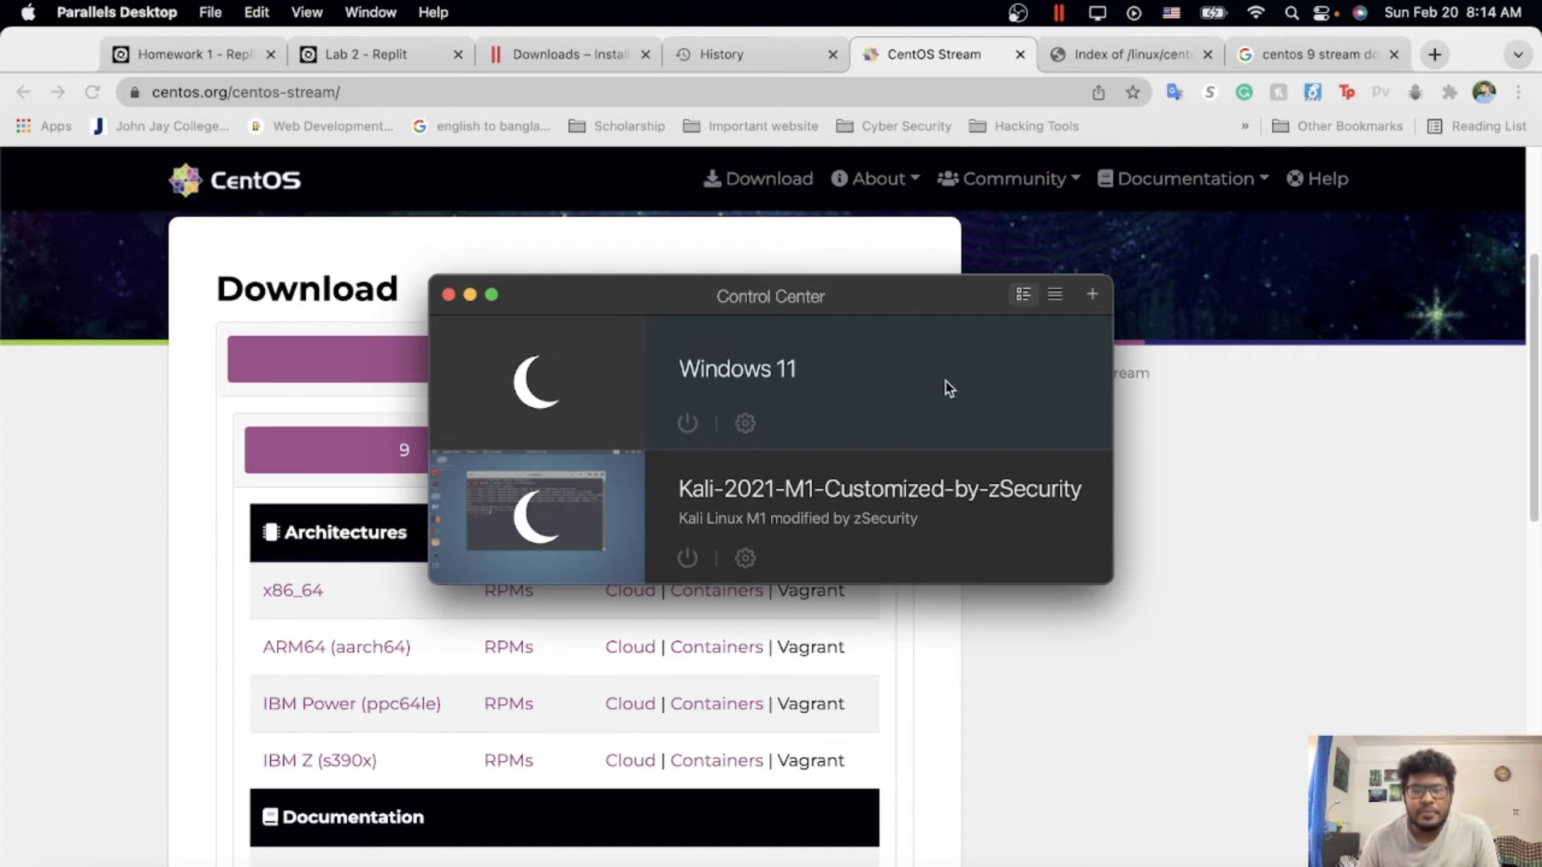
Step: Create a VM named CentOS Linux from CentOS-Stream-9-latest-aarch64-dvd1.iso on the Desktop
click(1094, 295)
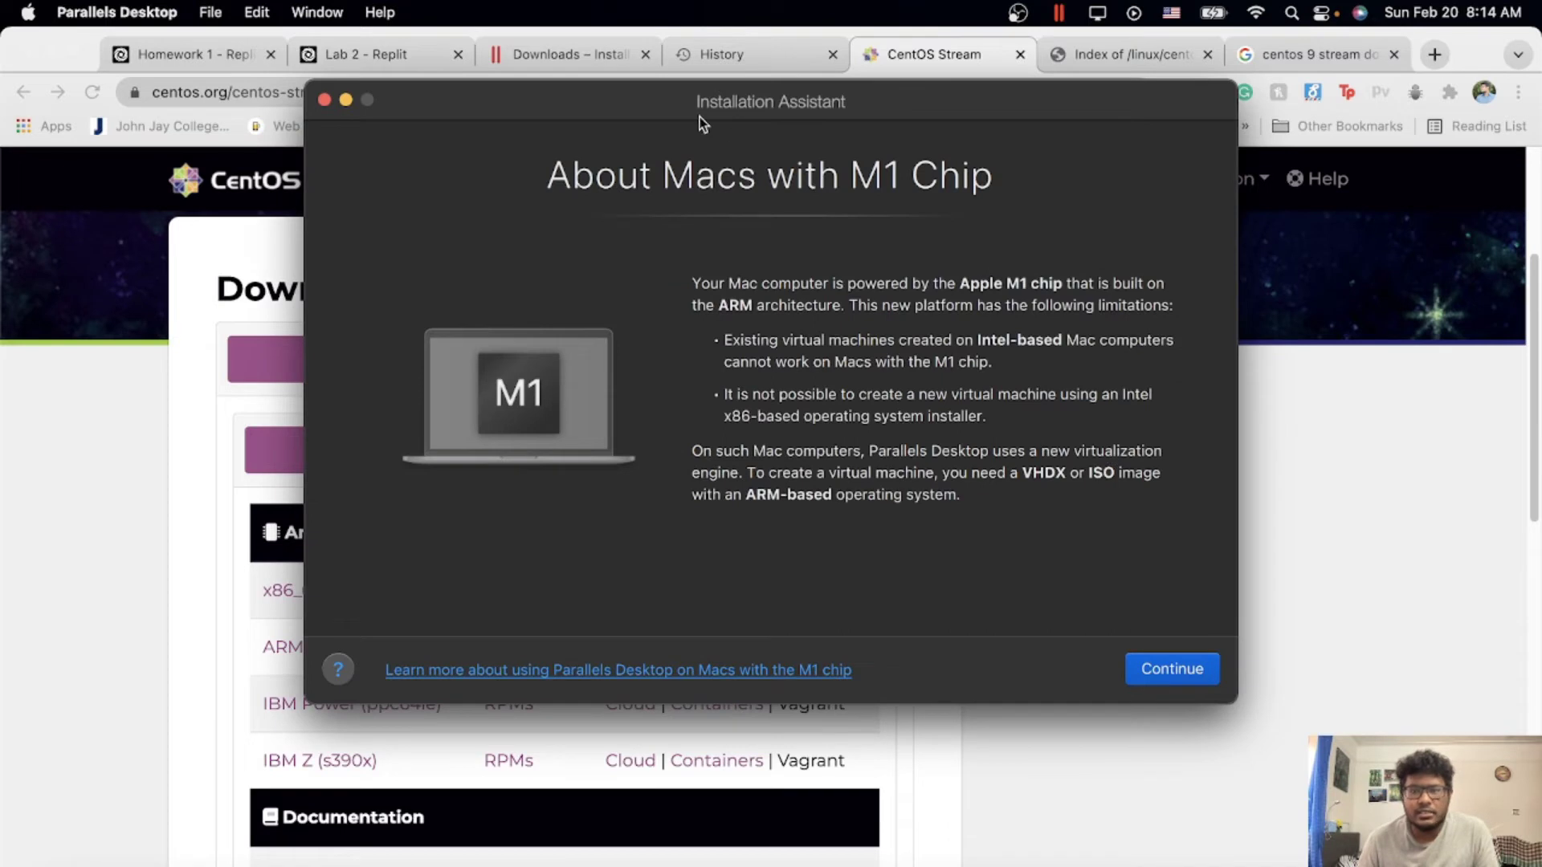
click(1159, 687)
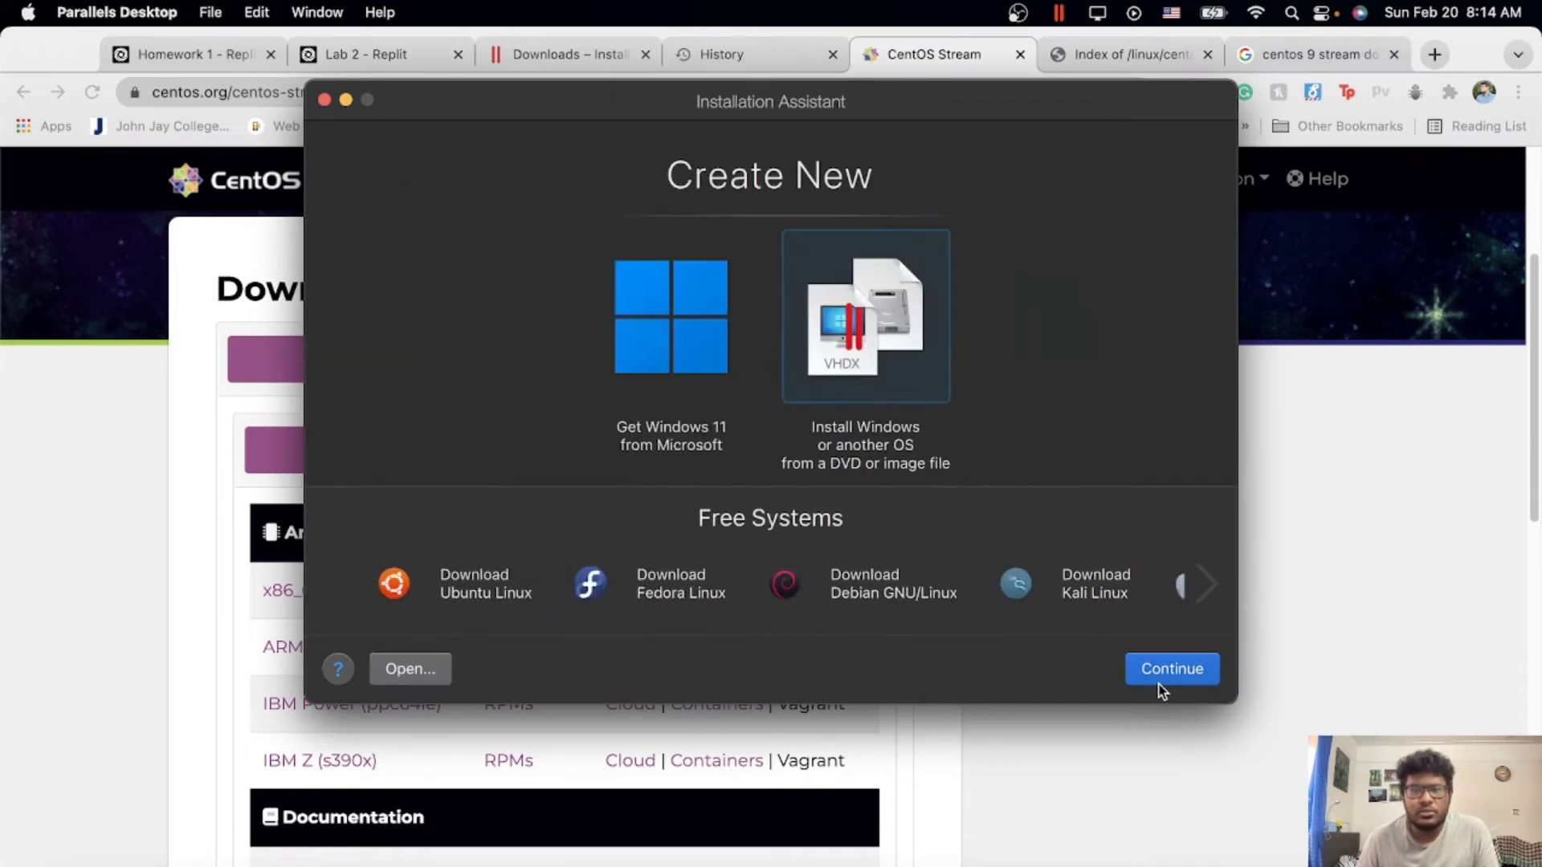
double_click(881, 314)
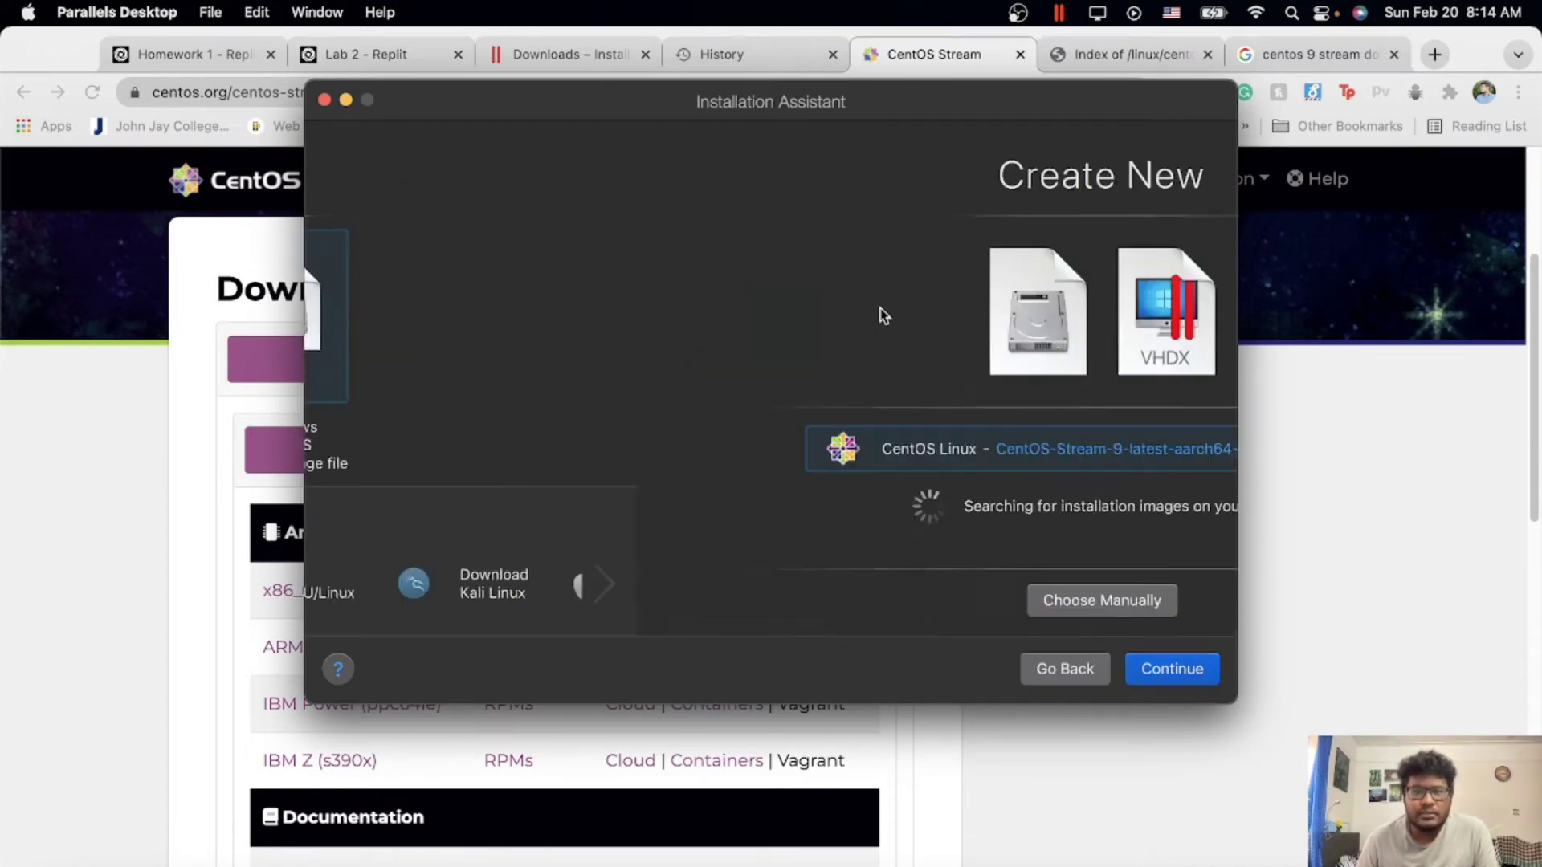
click(777, 598)
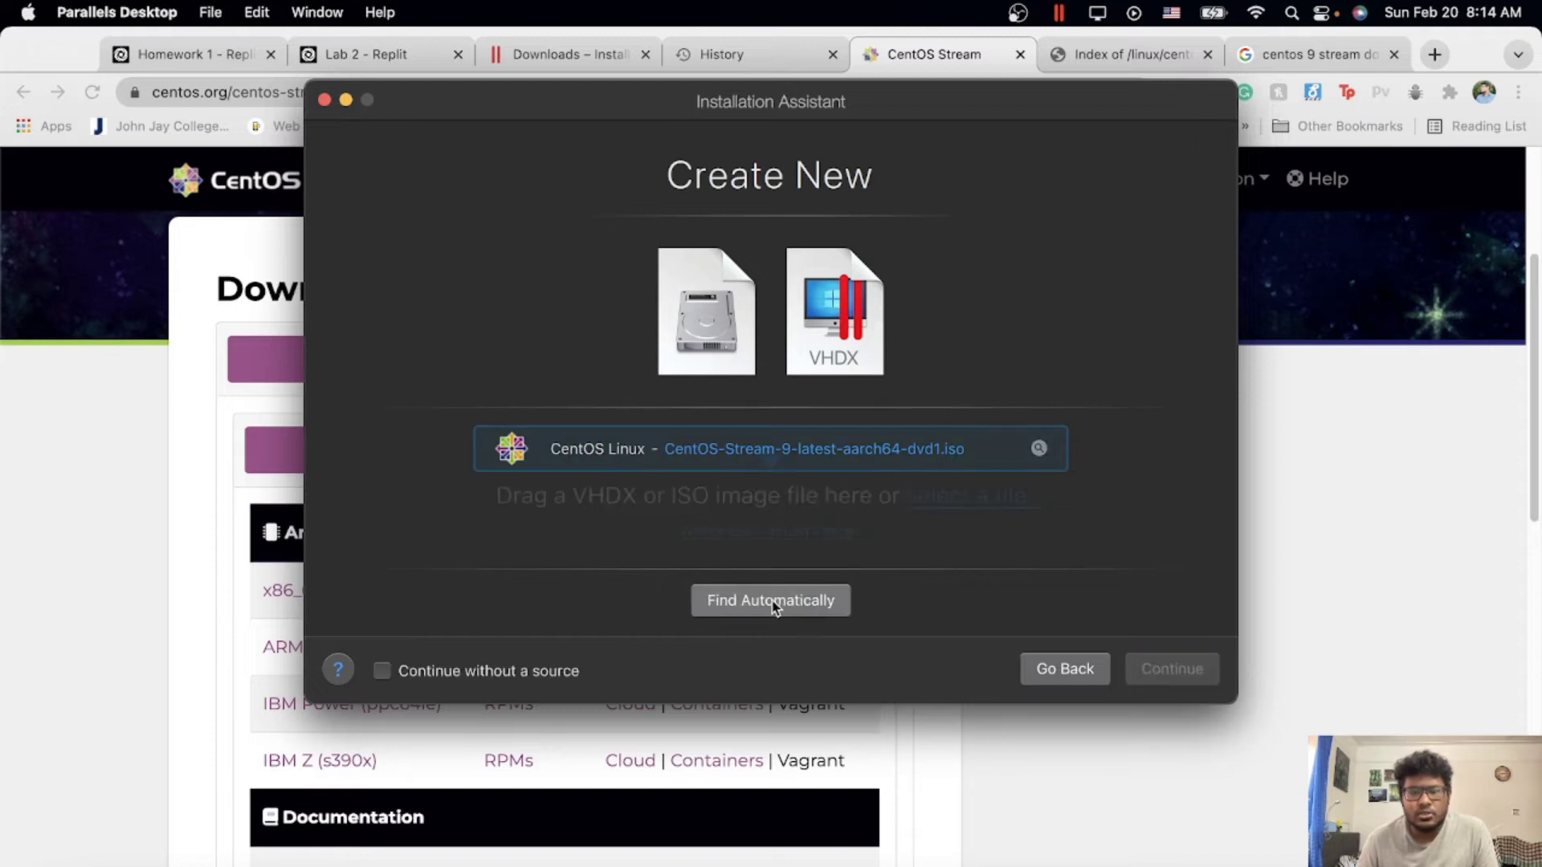
click(972, 498)
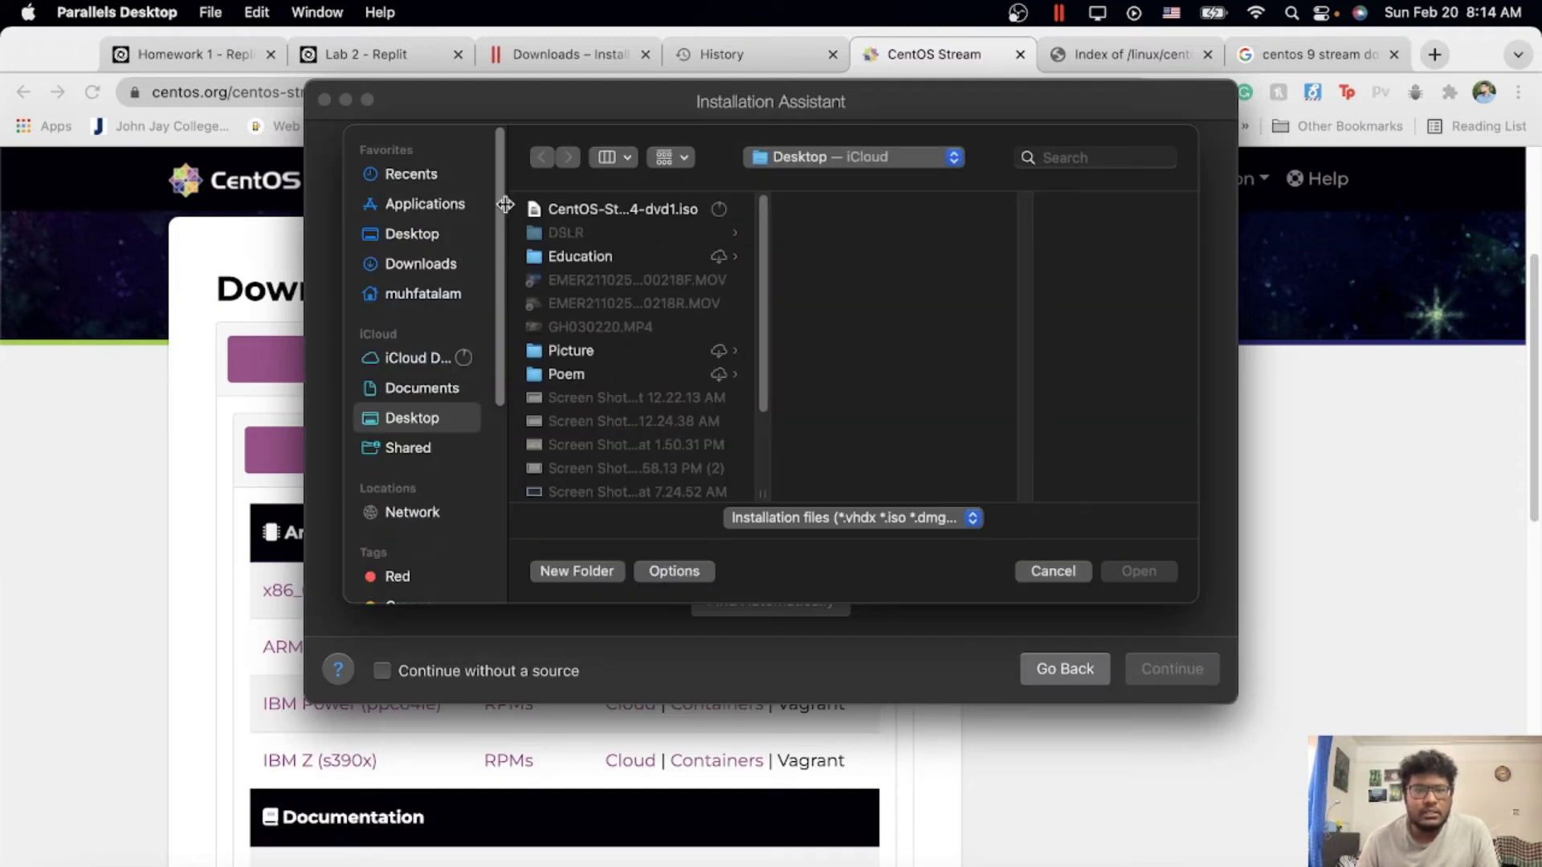
click(415, 234)
click(577, 210)
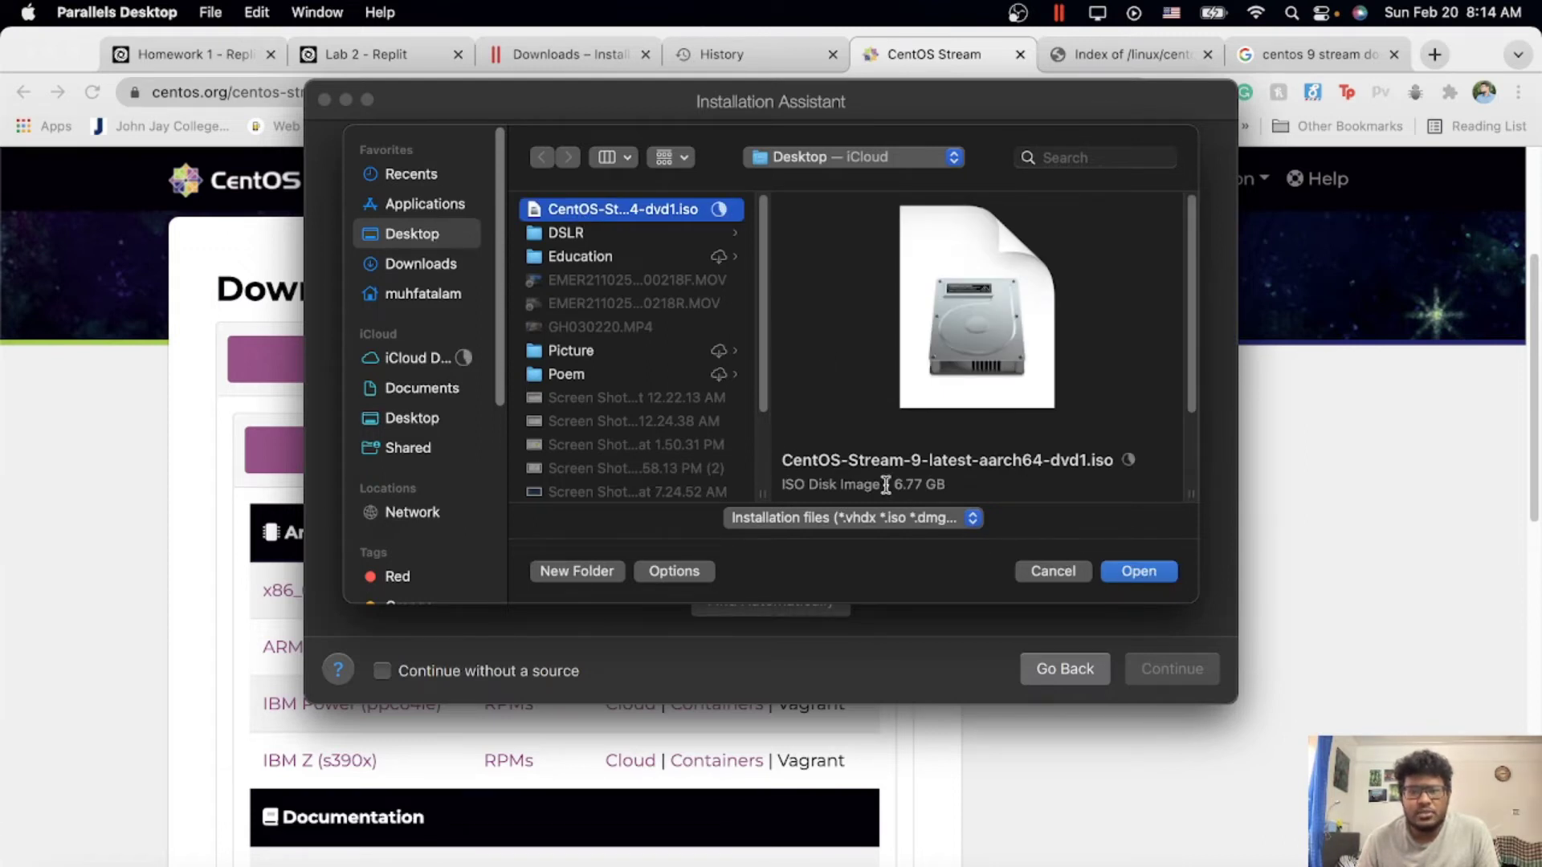
click(1129, 578)
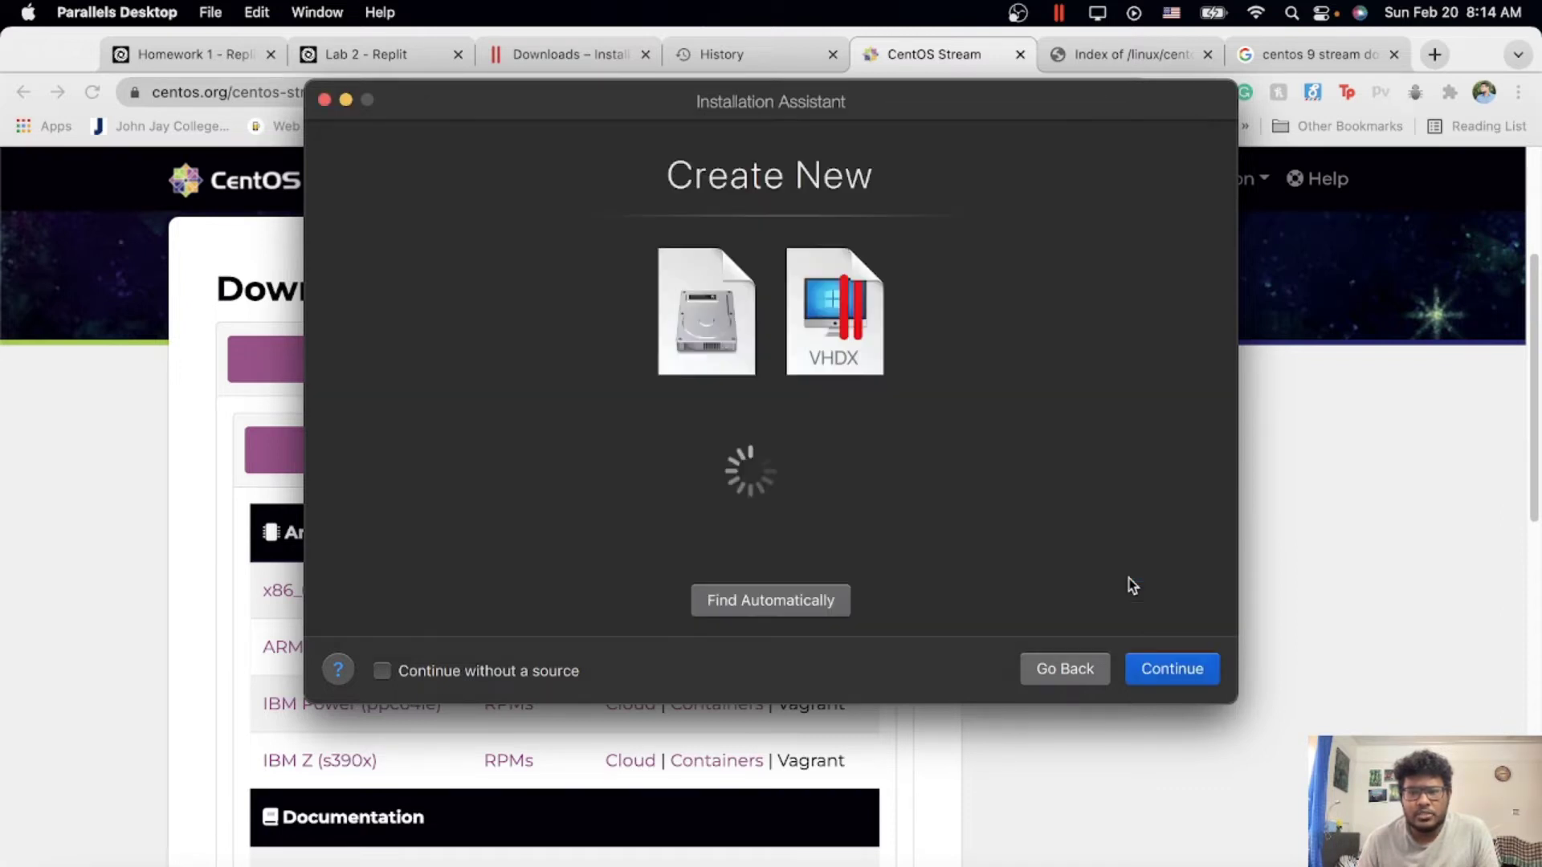
click(1172, 673)
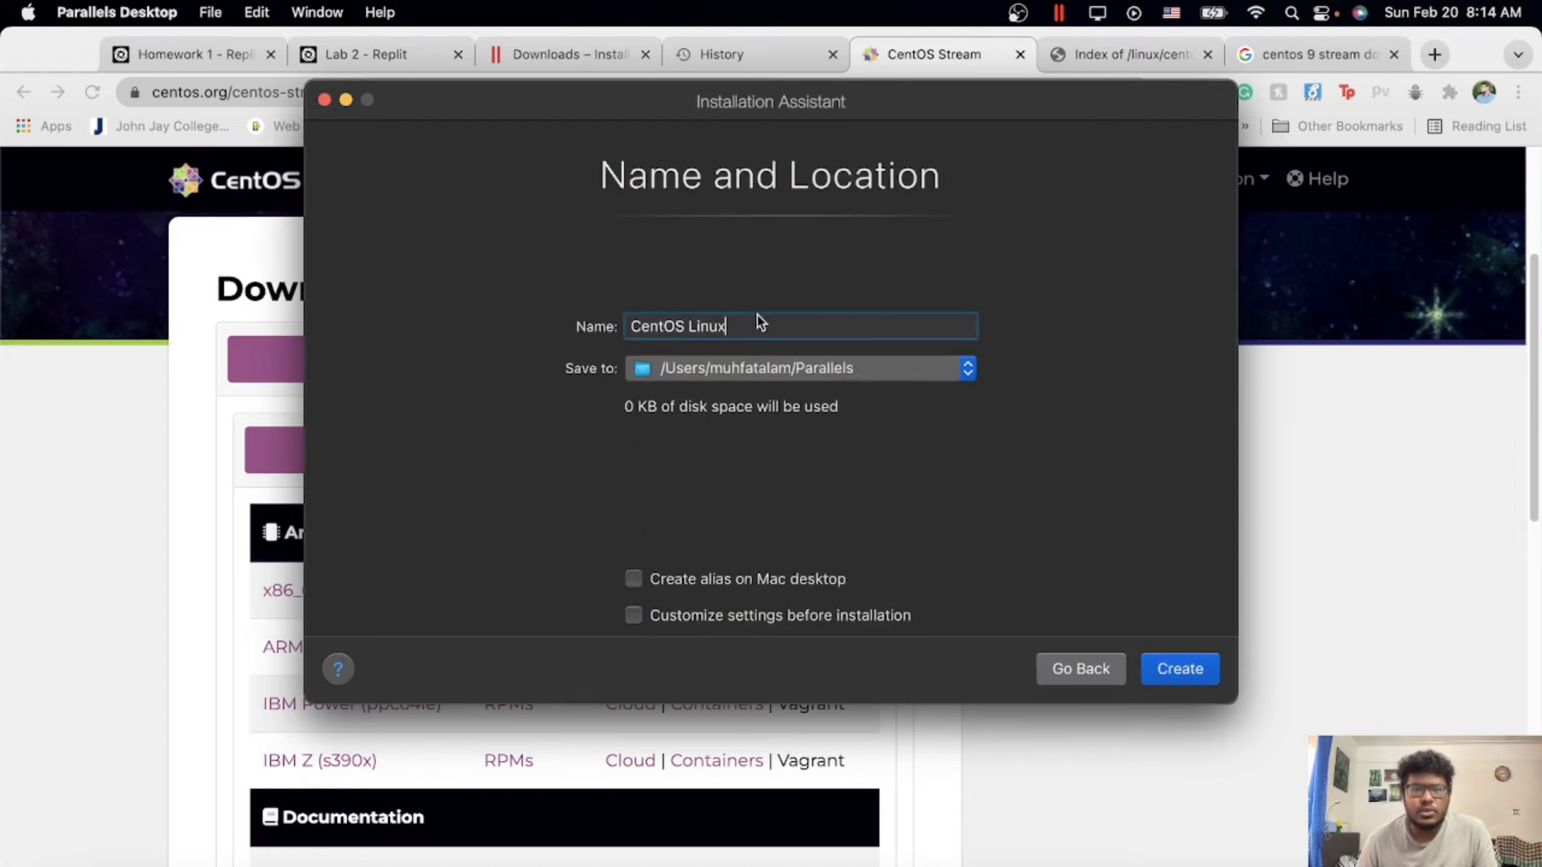
click(1166, 672)
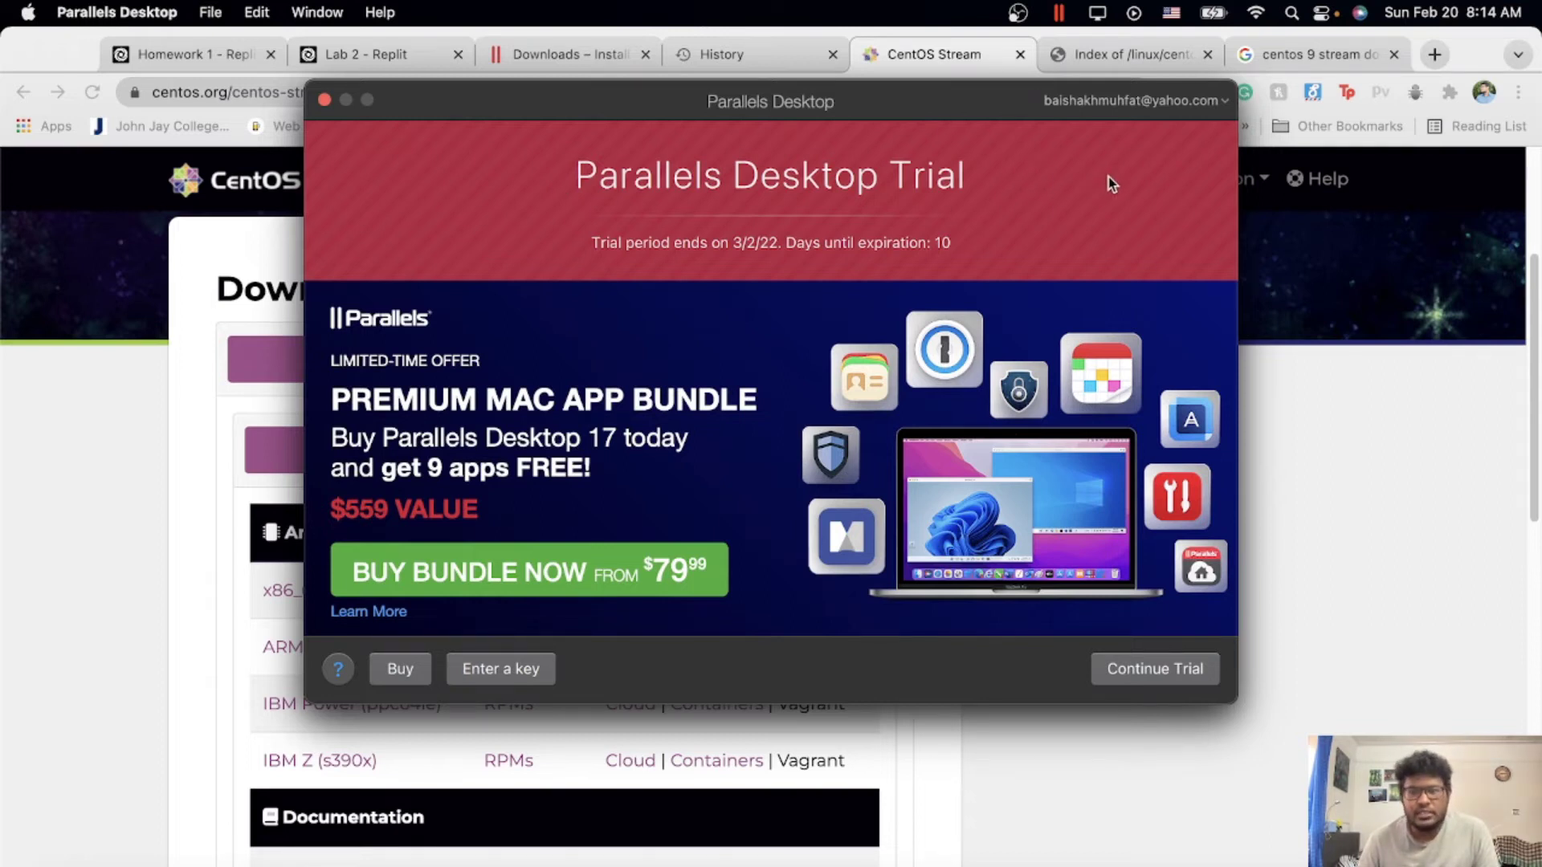
Step: Continue the Parallels trial and choose an install entry in the CentOS boot menu
click(1140, 683)
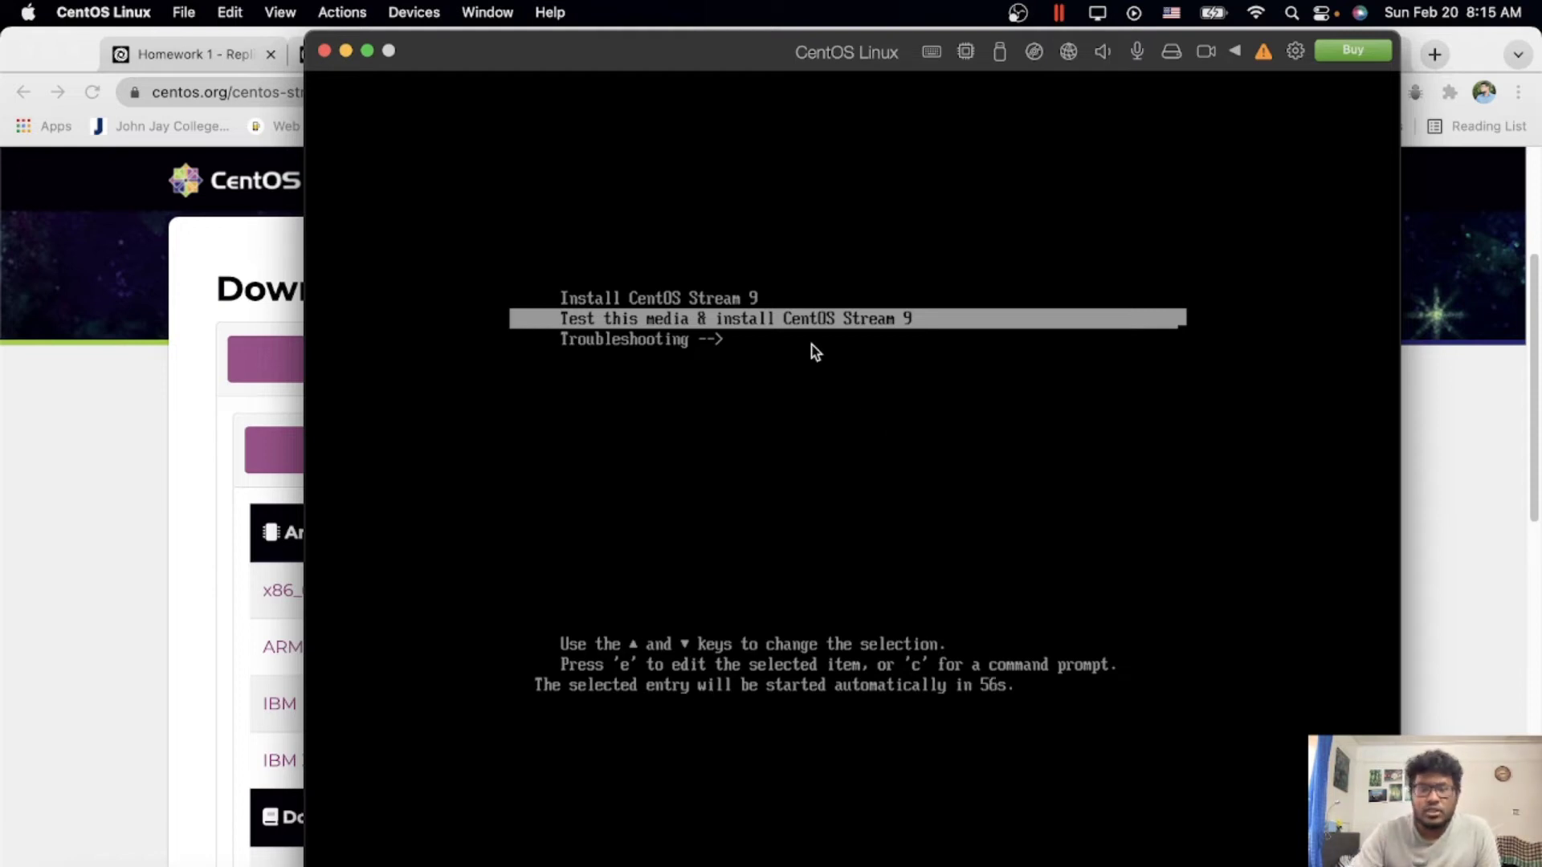
key(Up)
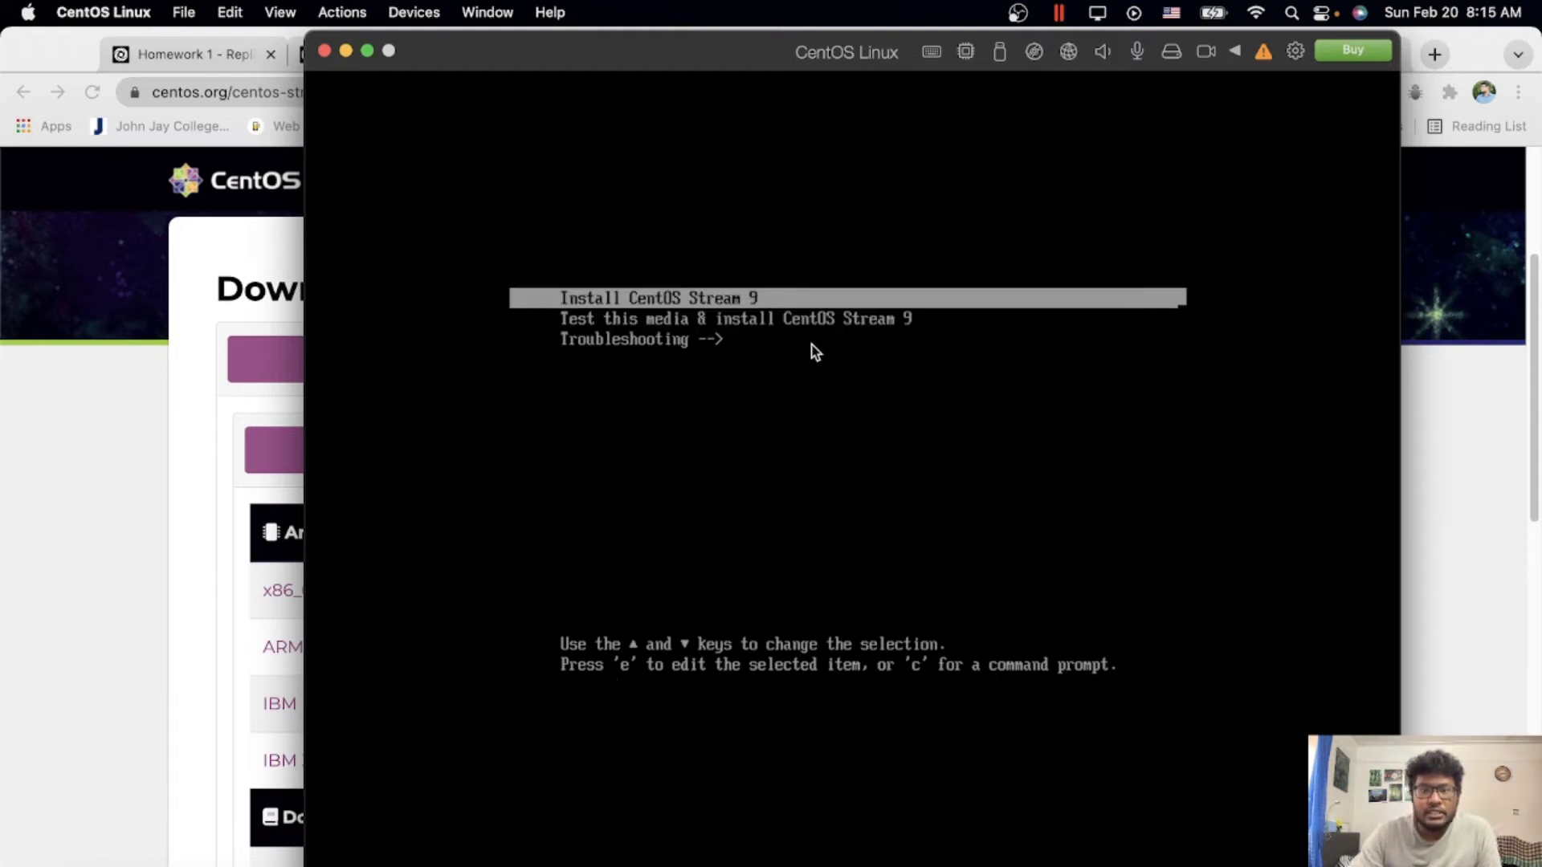
key(Down)
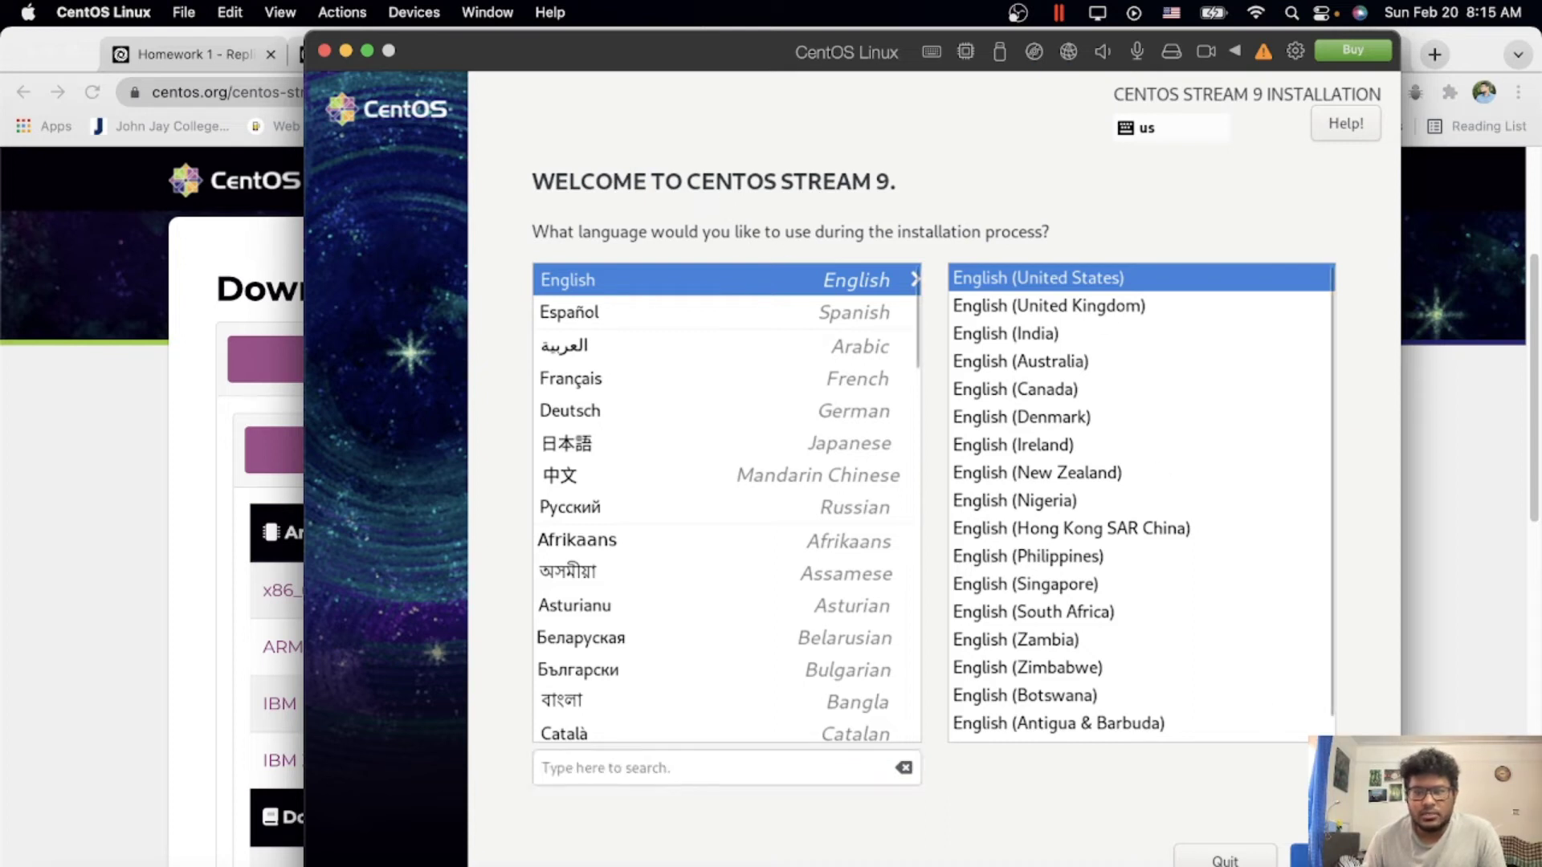
Step: Keep English and select the 64 GiB sda disk as the installation destination
click(1334, 860)
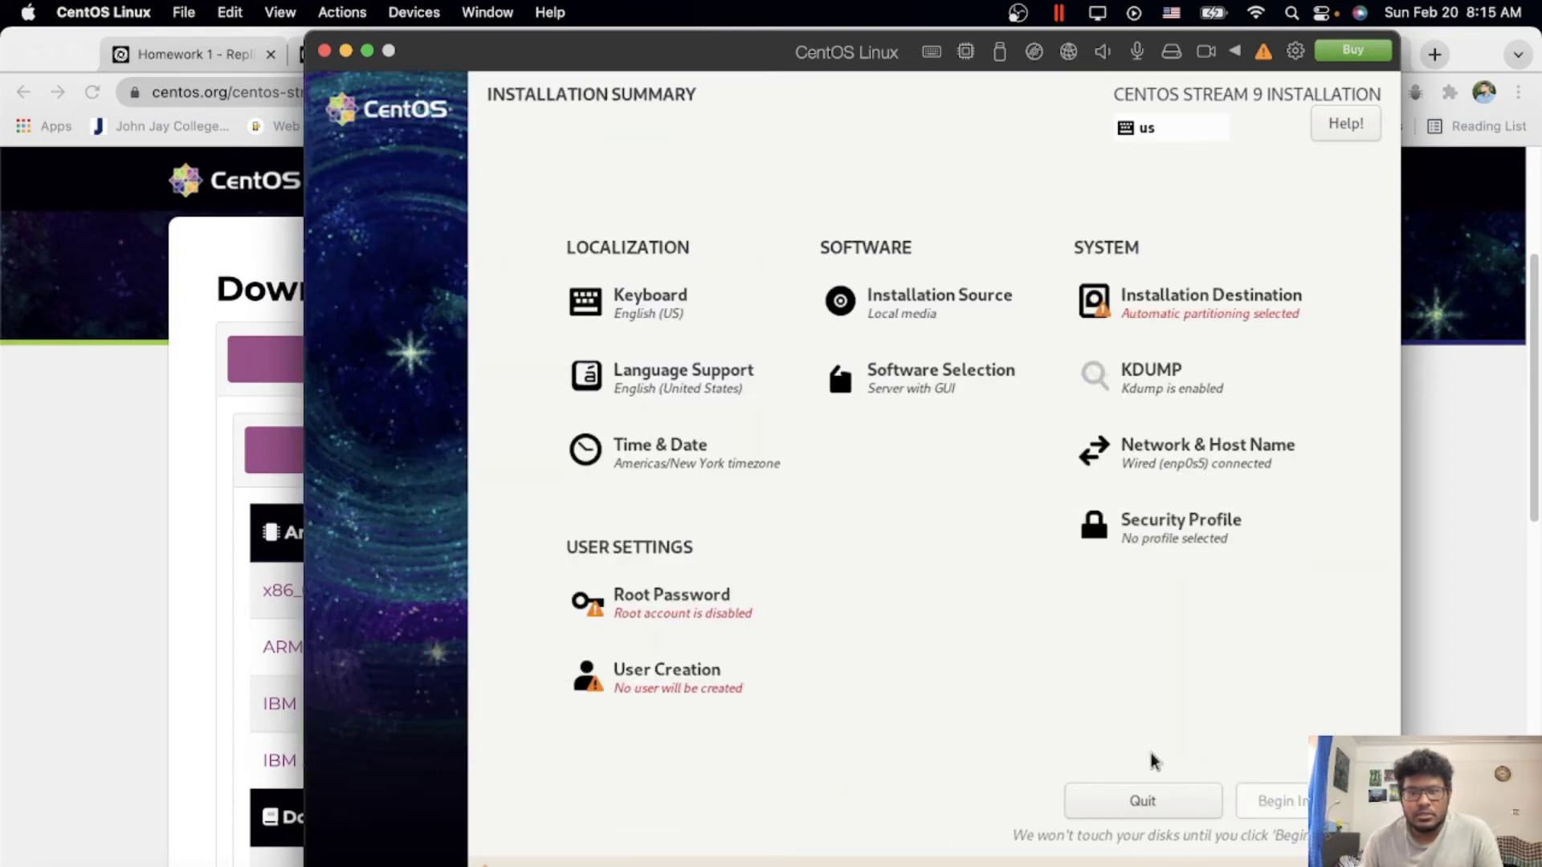
click(1166, 295)
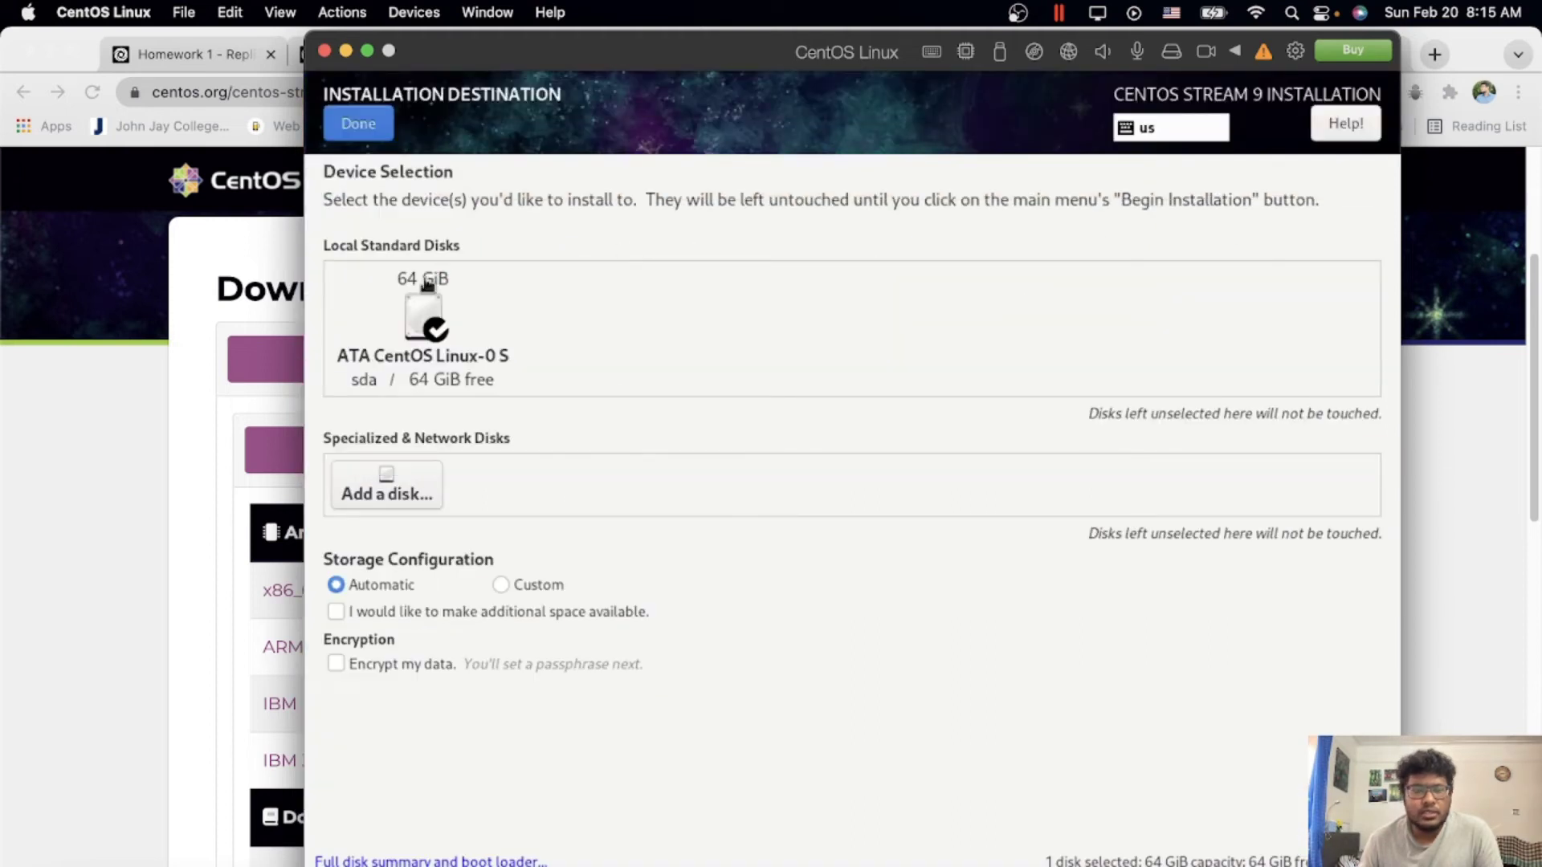
click(426, 309)
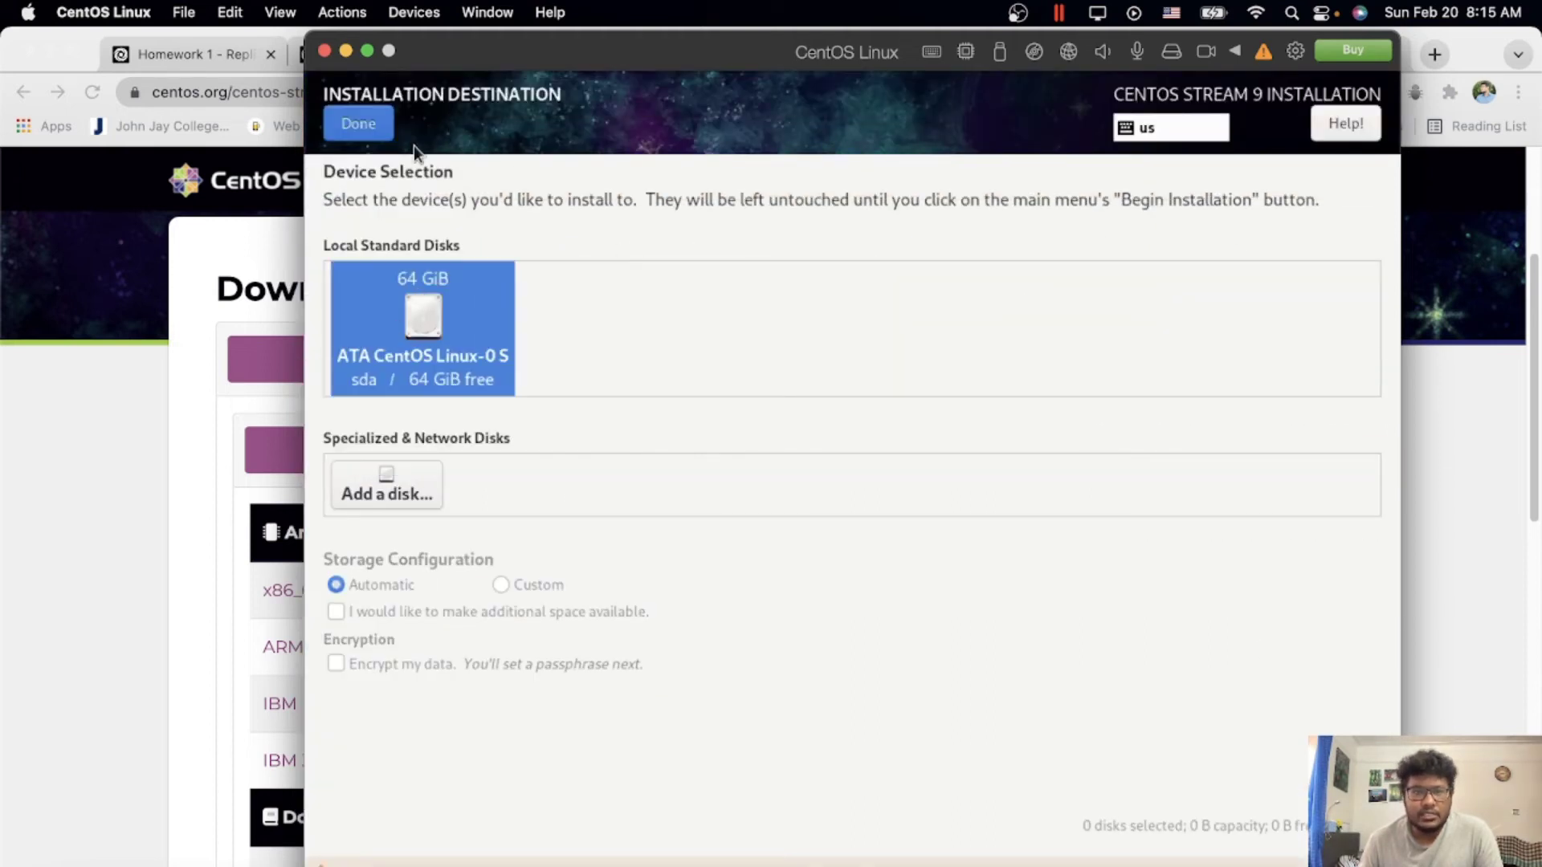
click(375, 132)
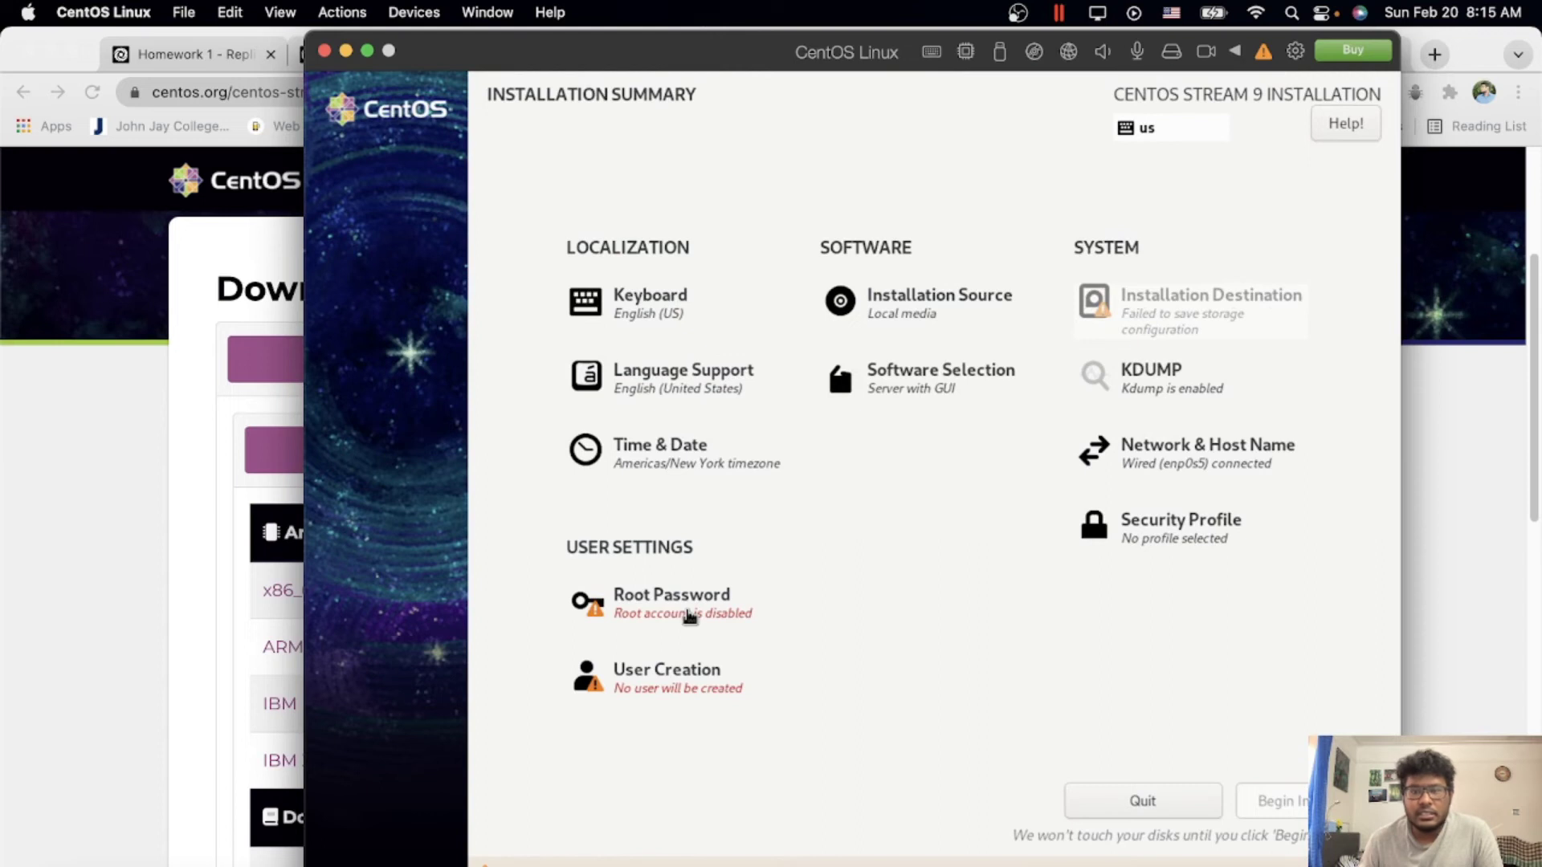
click(1172, 310)
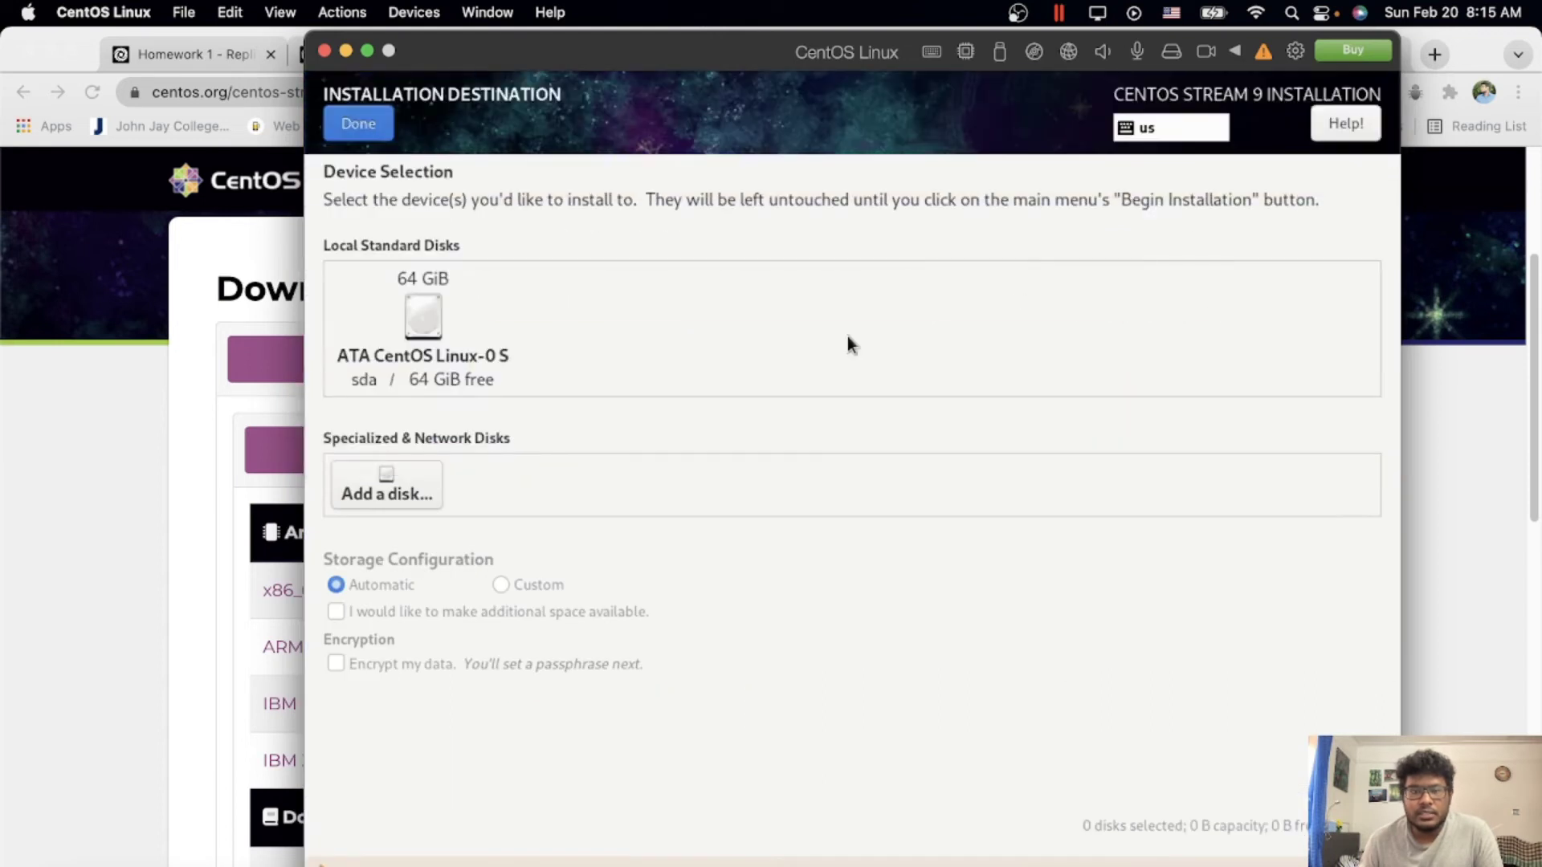
click(412, 311)
click(357, 325)
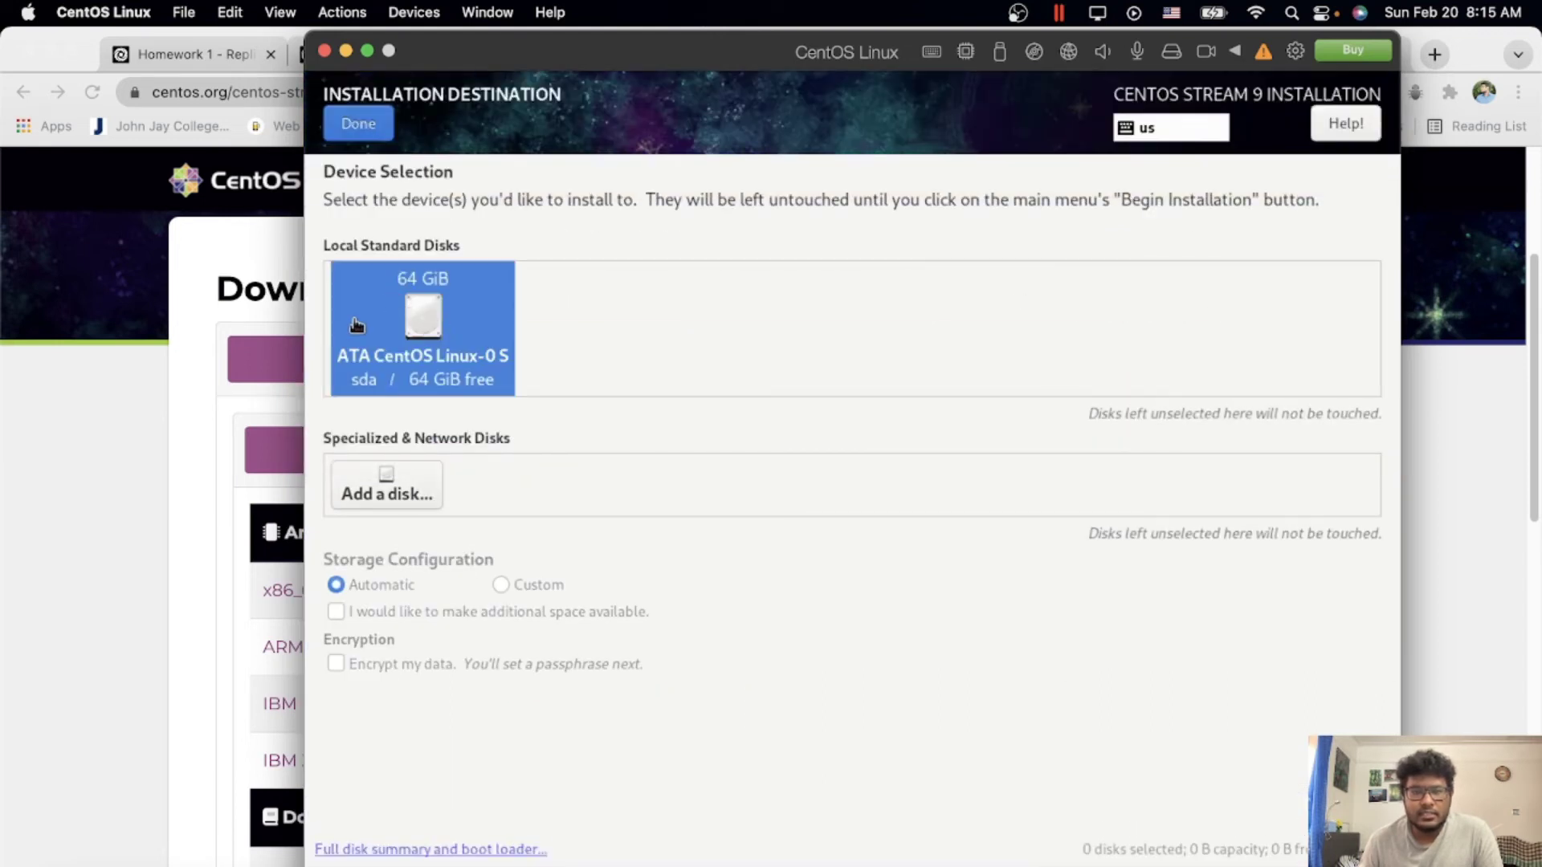
click(357, 325)
Step: Confirm the disk choice, then set and confirm a root password, accepting the weak-password warning
click(350, 117)
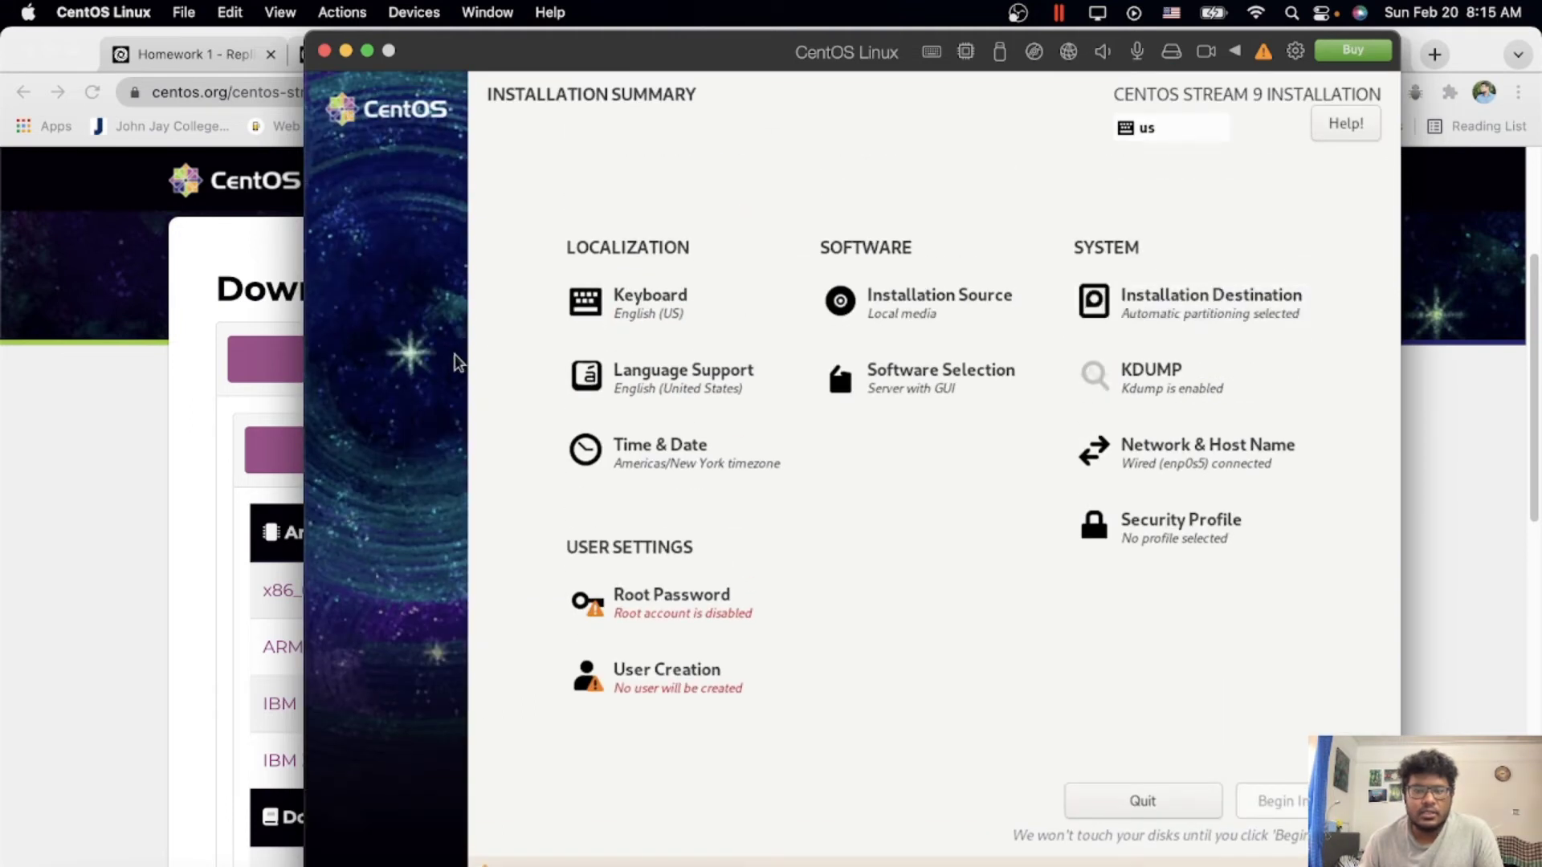
click(693, 596)
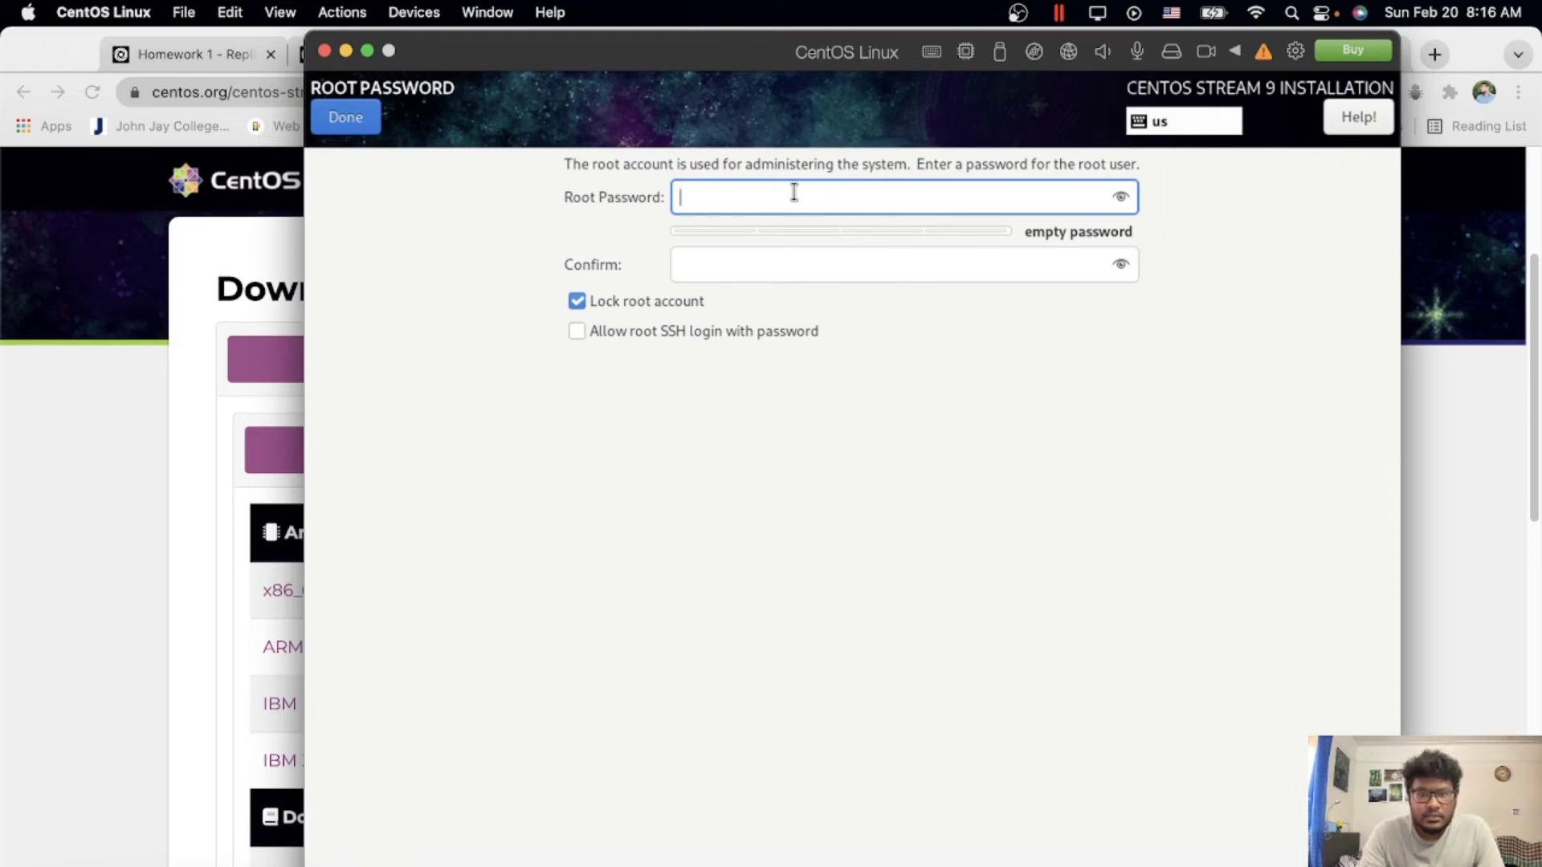
text(••)
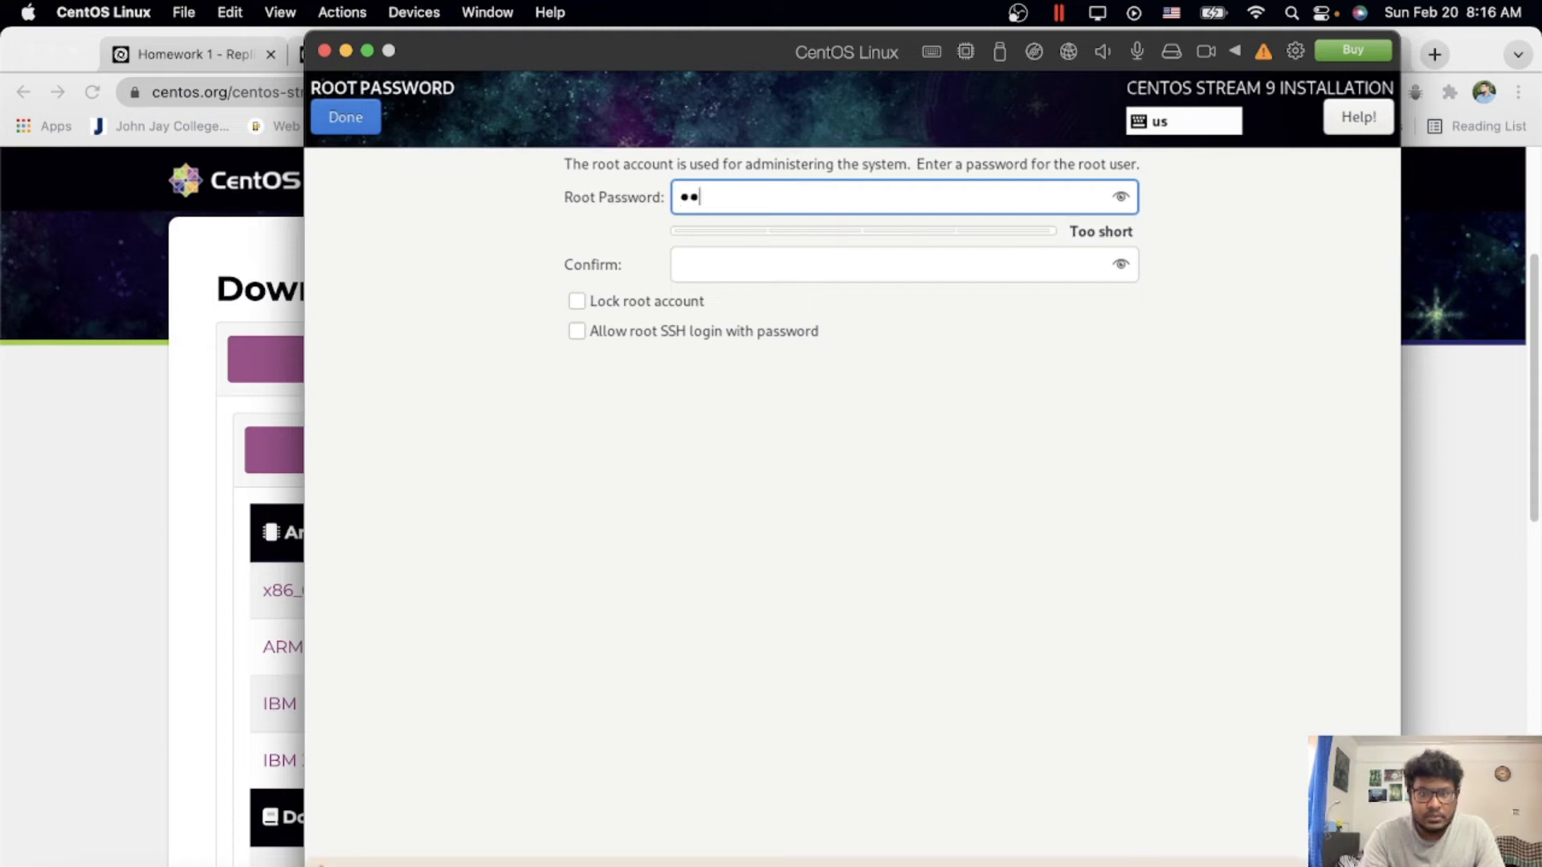
text(••••)
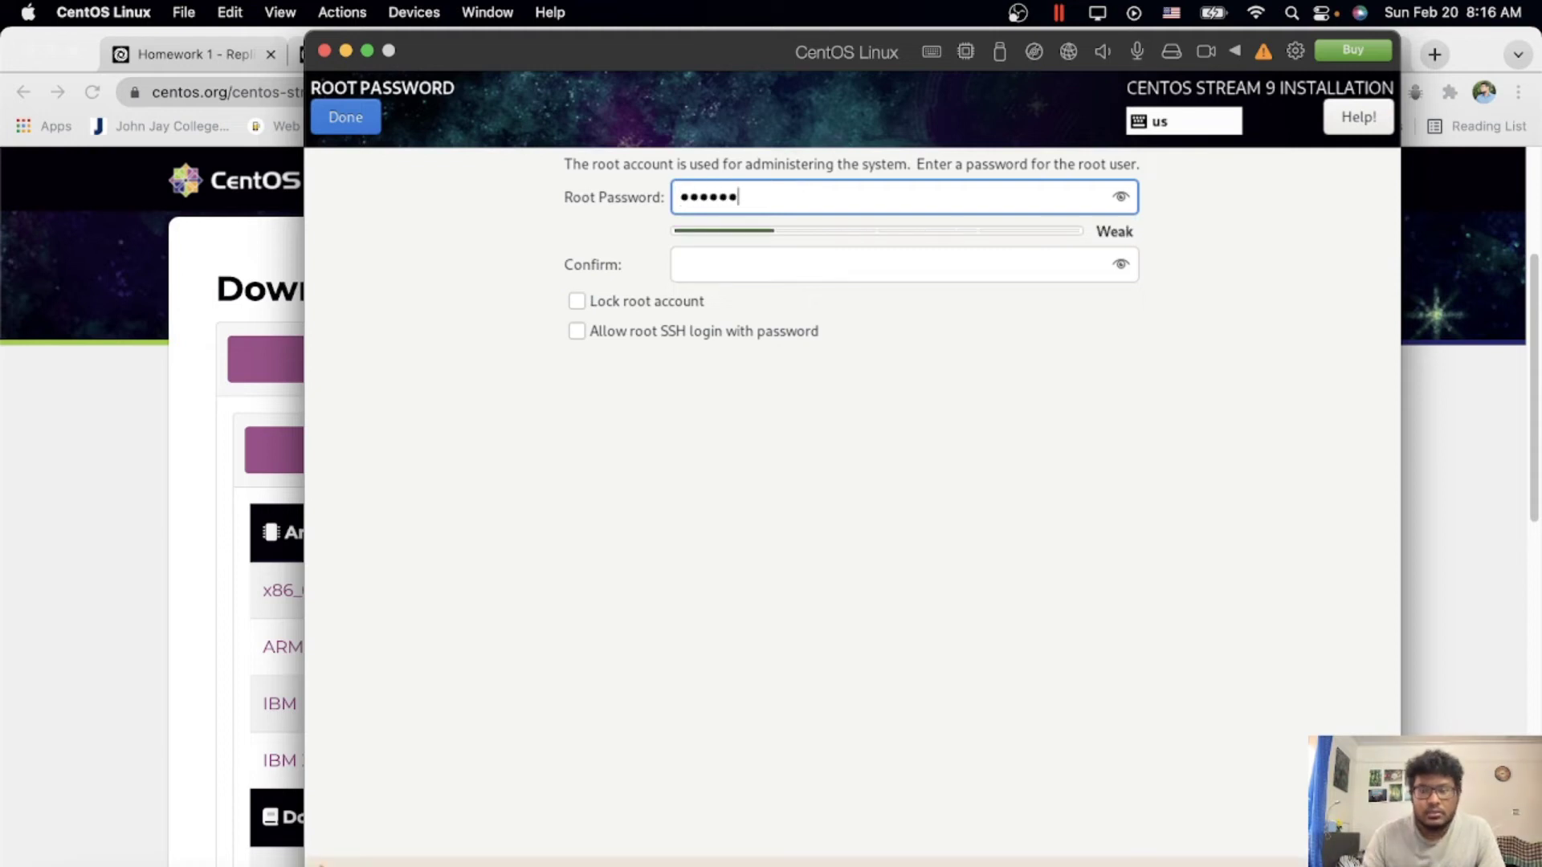
click(793, 253)
text(•••)
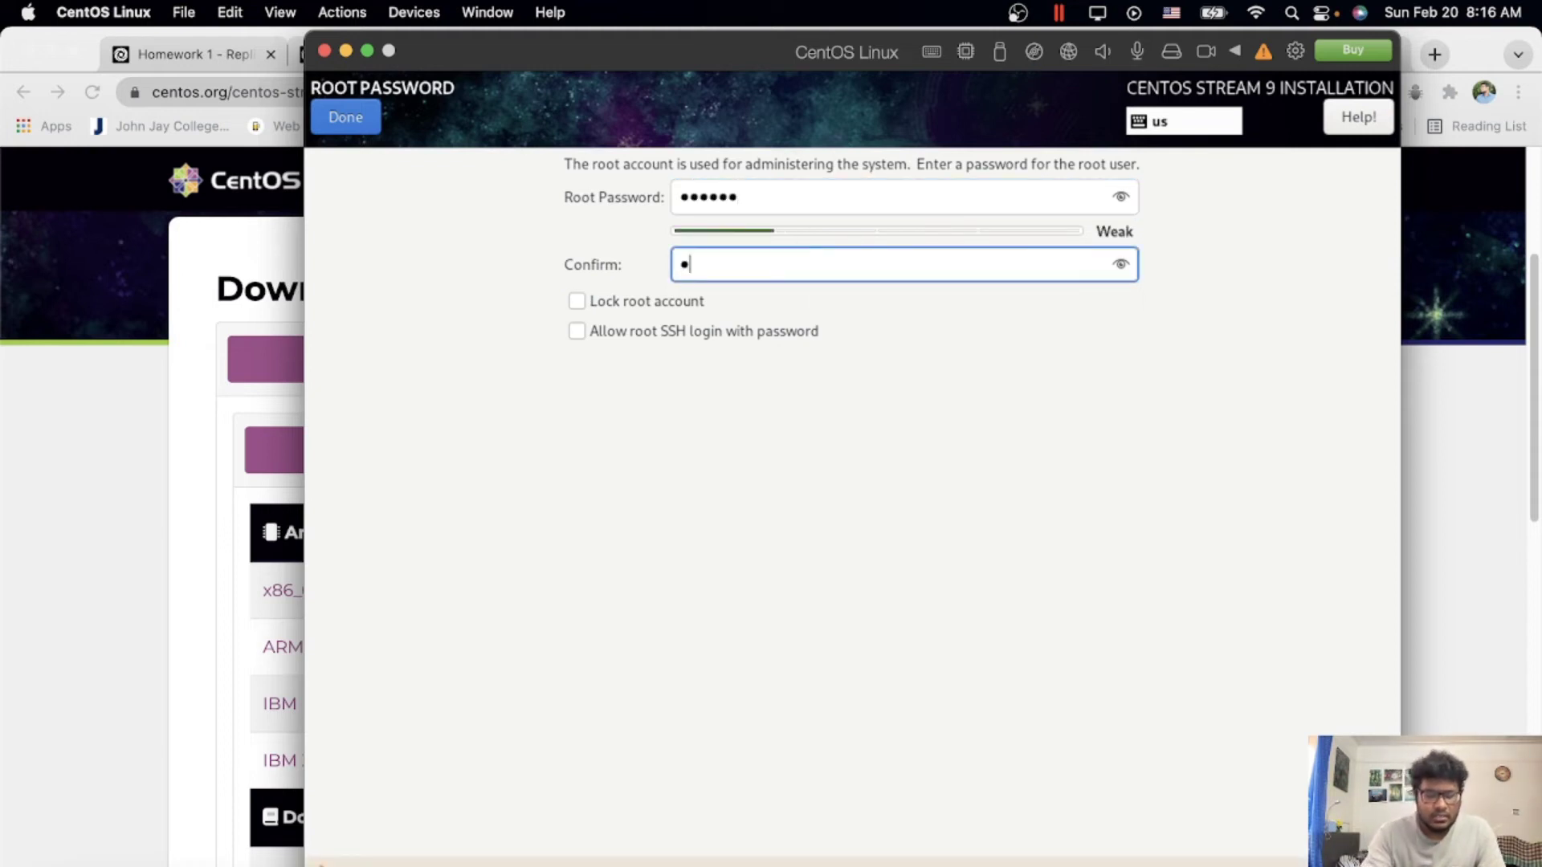
text(•••)
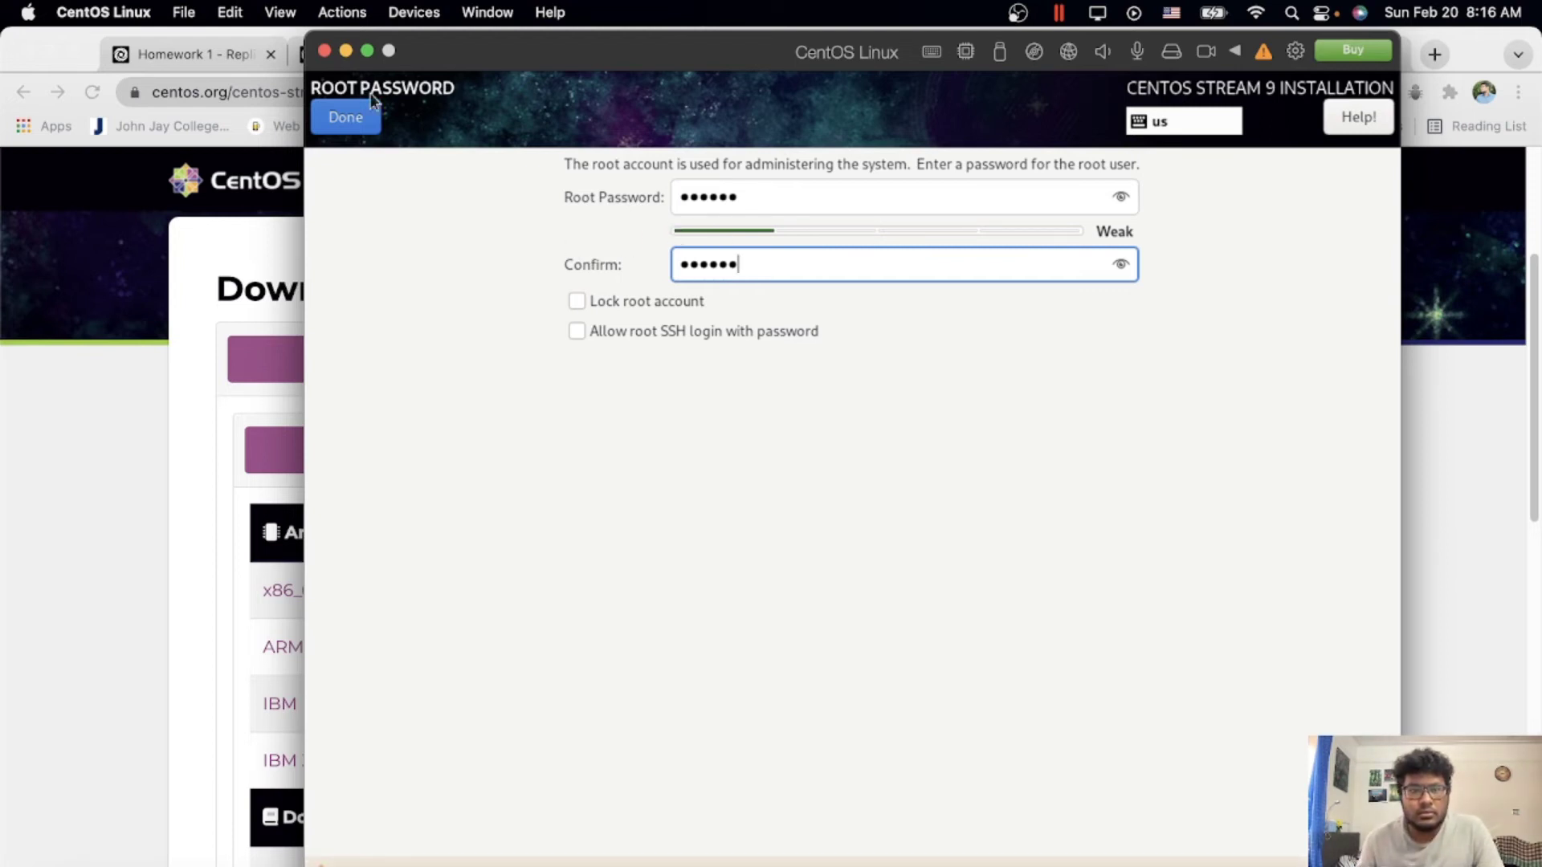
click(350, 117)
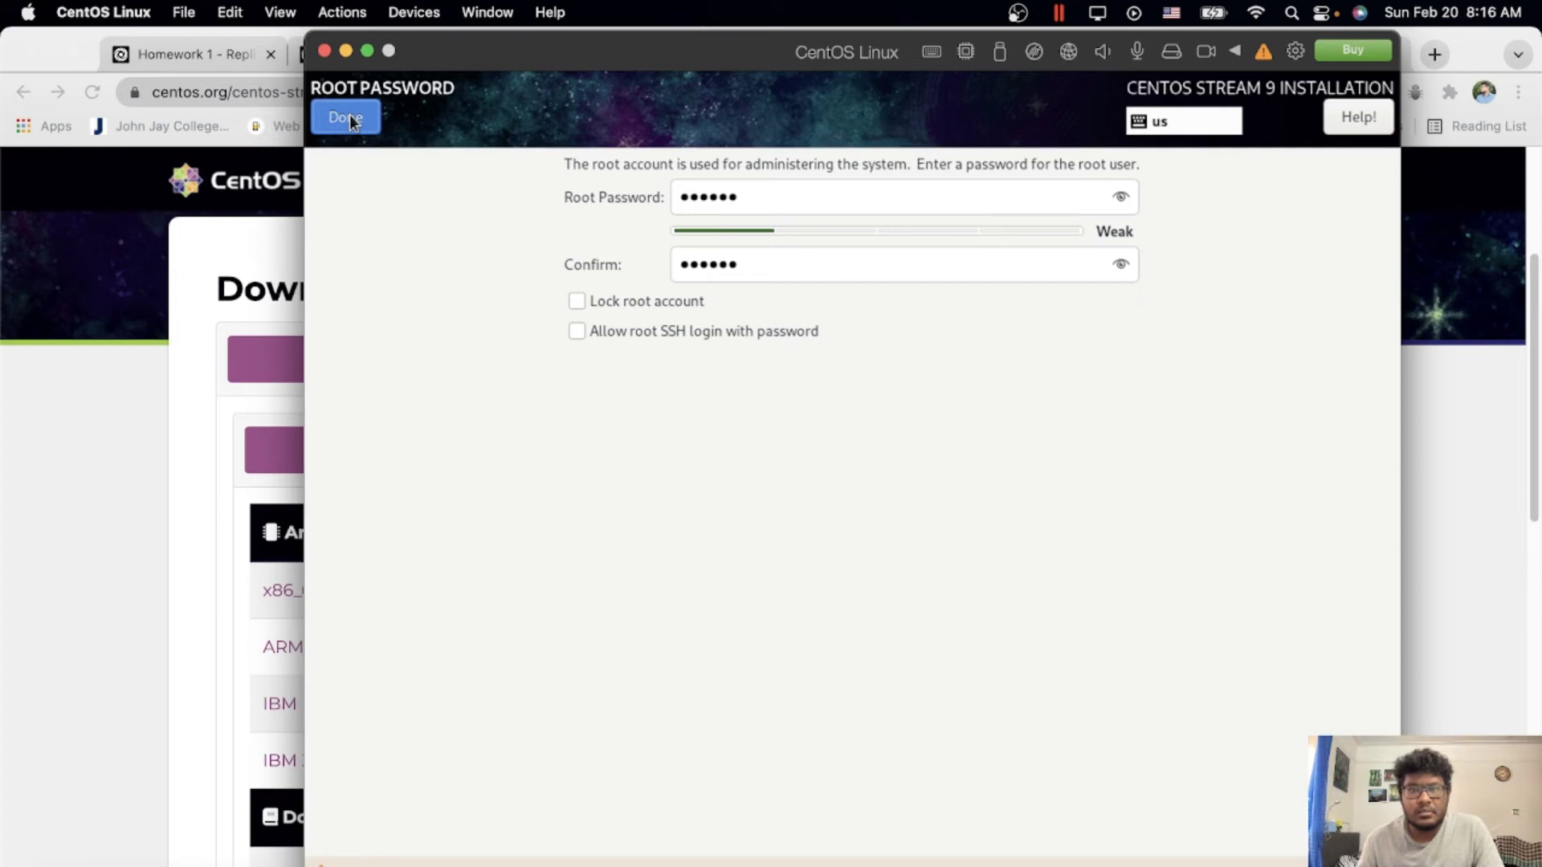
click(350, 117)
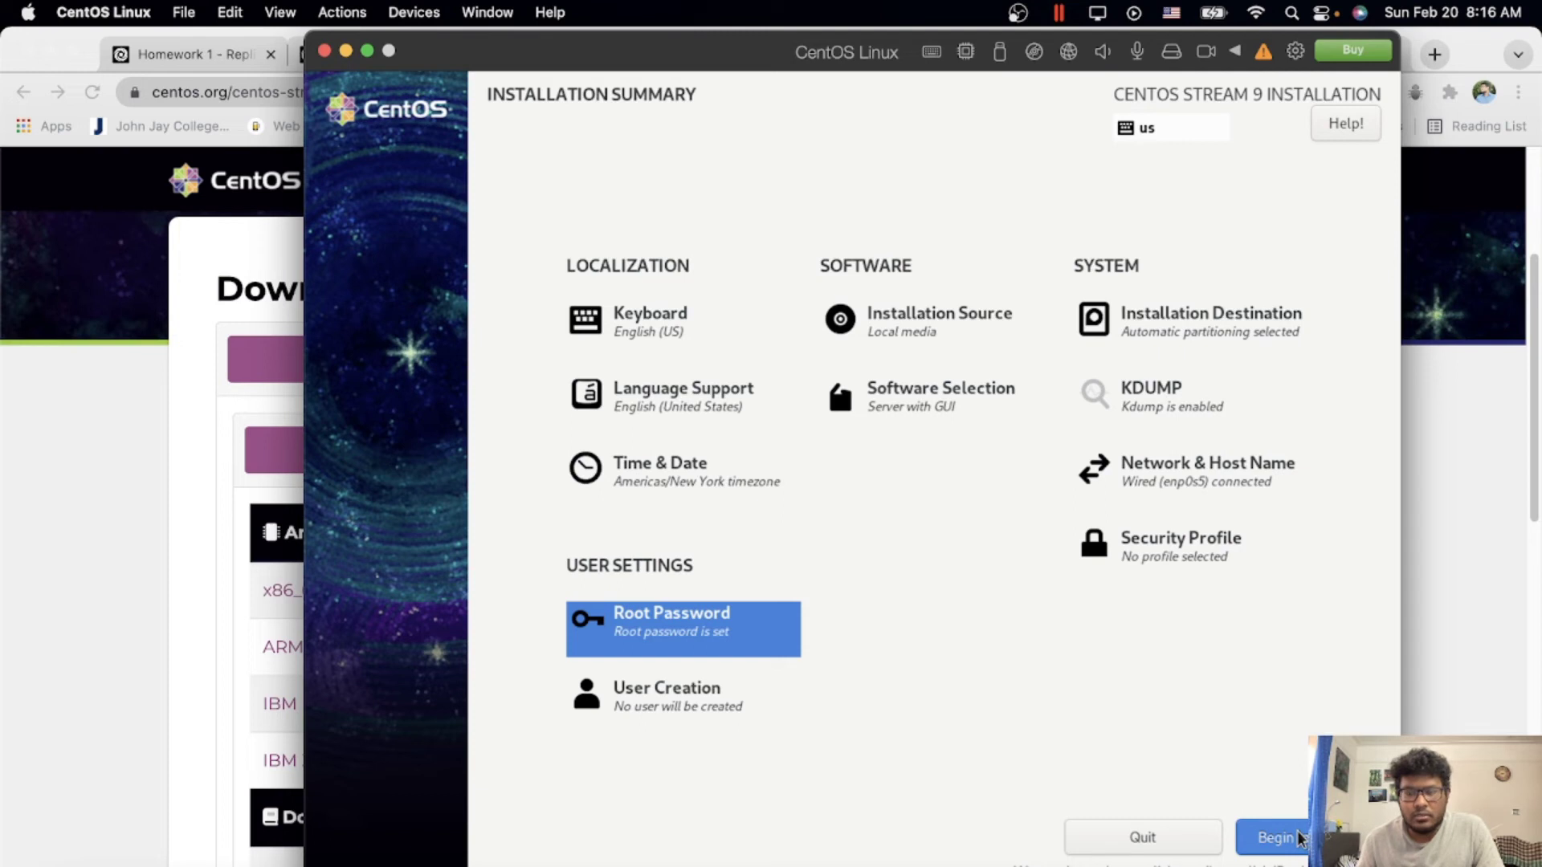
Step: Begin the CentOS Stream 9 installation and let it finish and reboot
click(1277, 837)
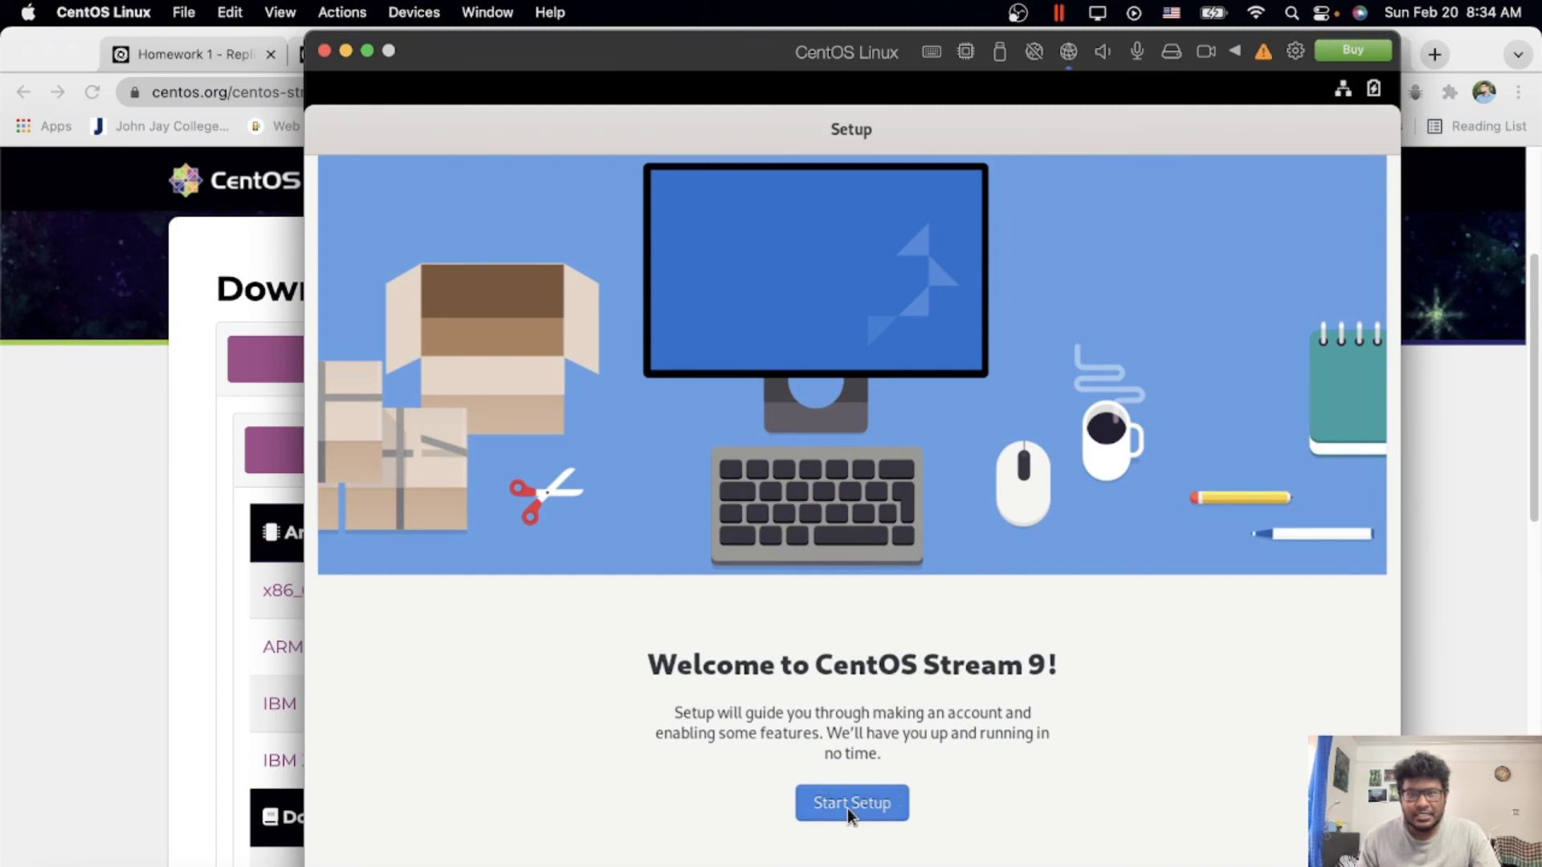
Step: Start first-time setup, keep location services on, and skip online accounts
click(848, 811)
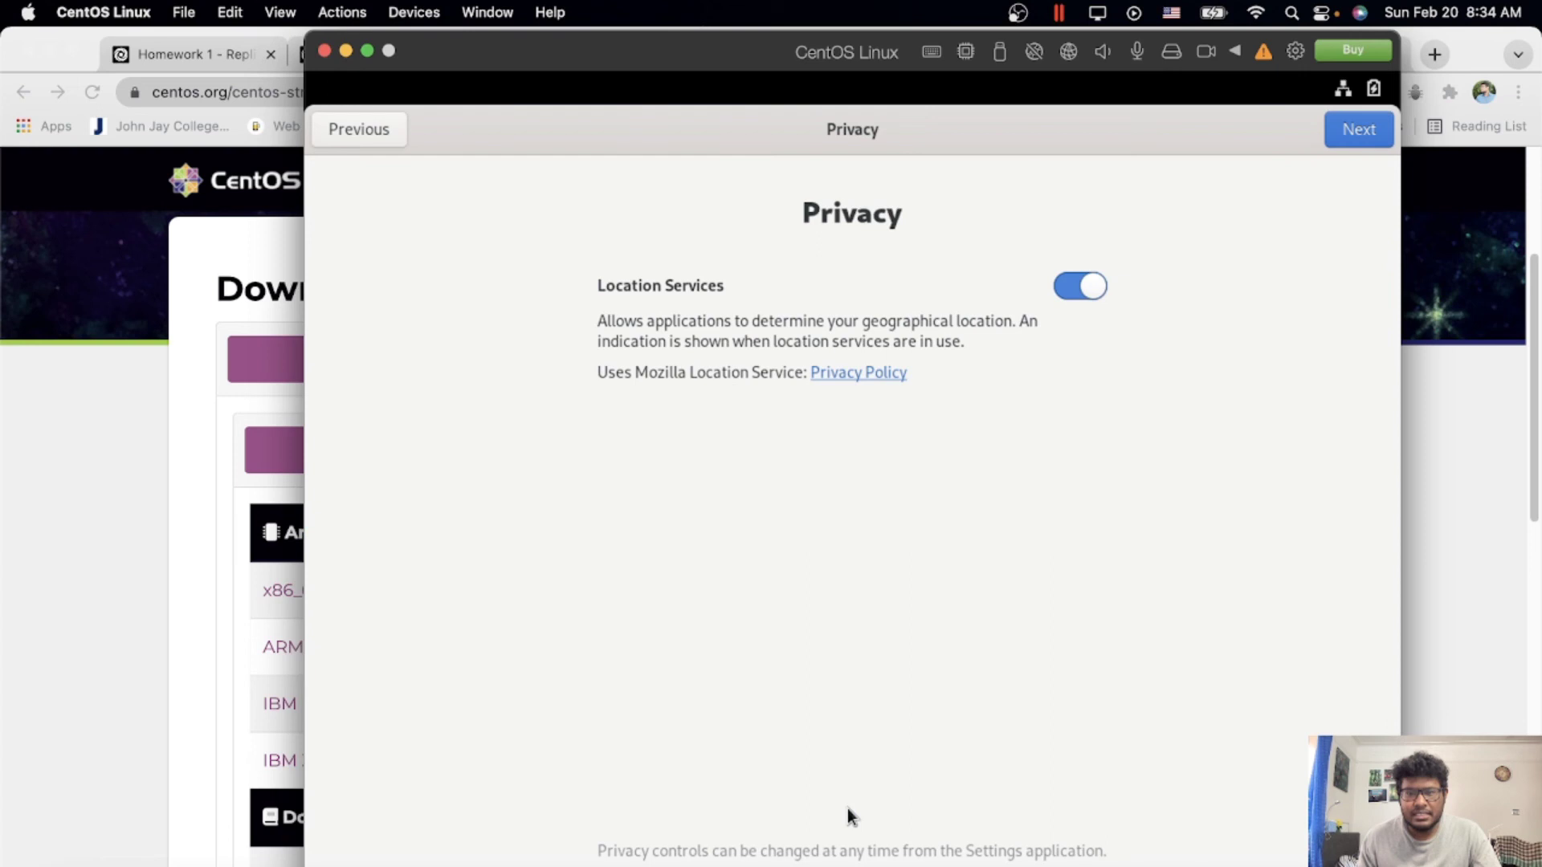
click(1349, 131)
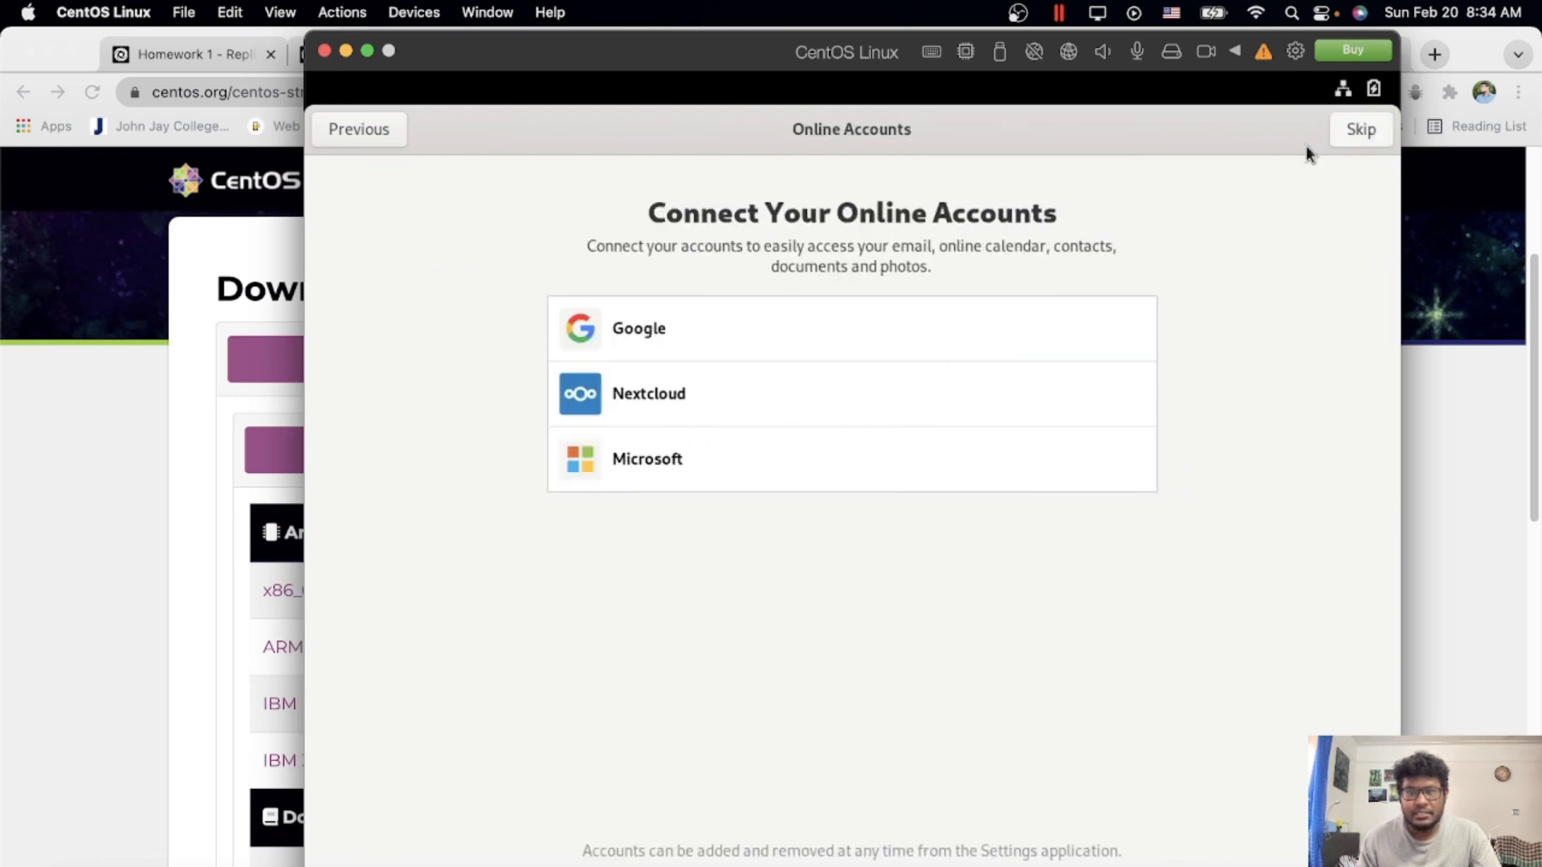
click(1341, 134)
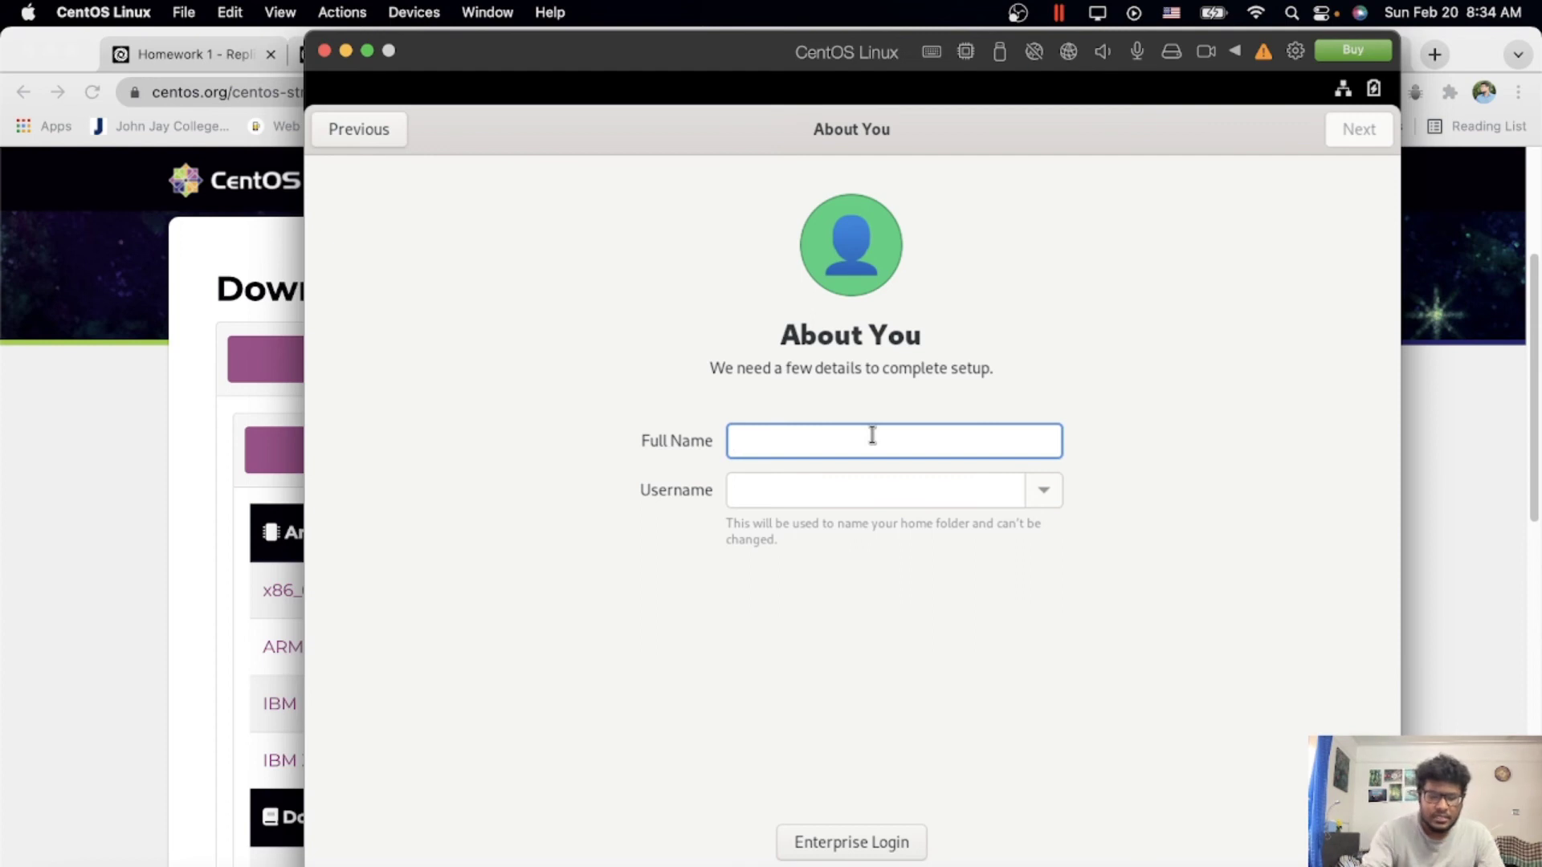
Step: Enter the user's full name, then set and confirm the account password
text(Muhfat Alam)
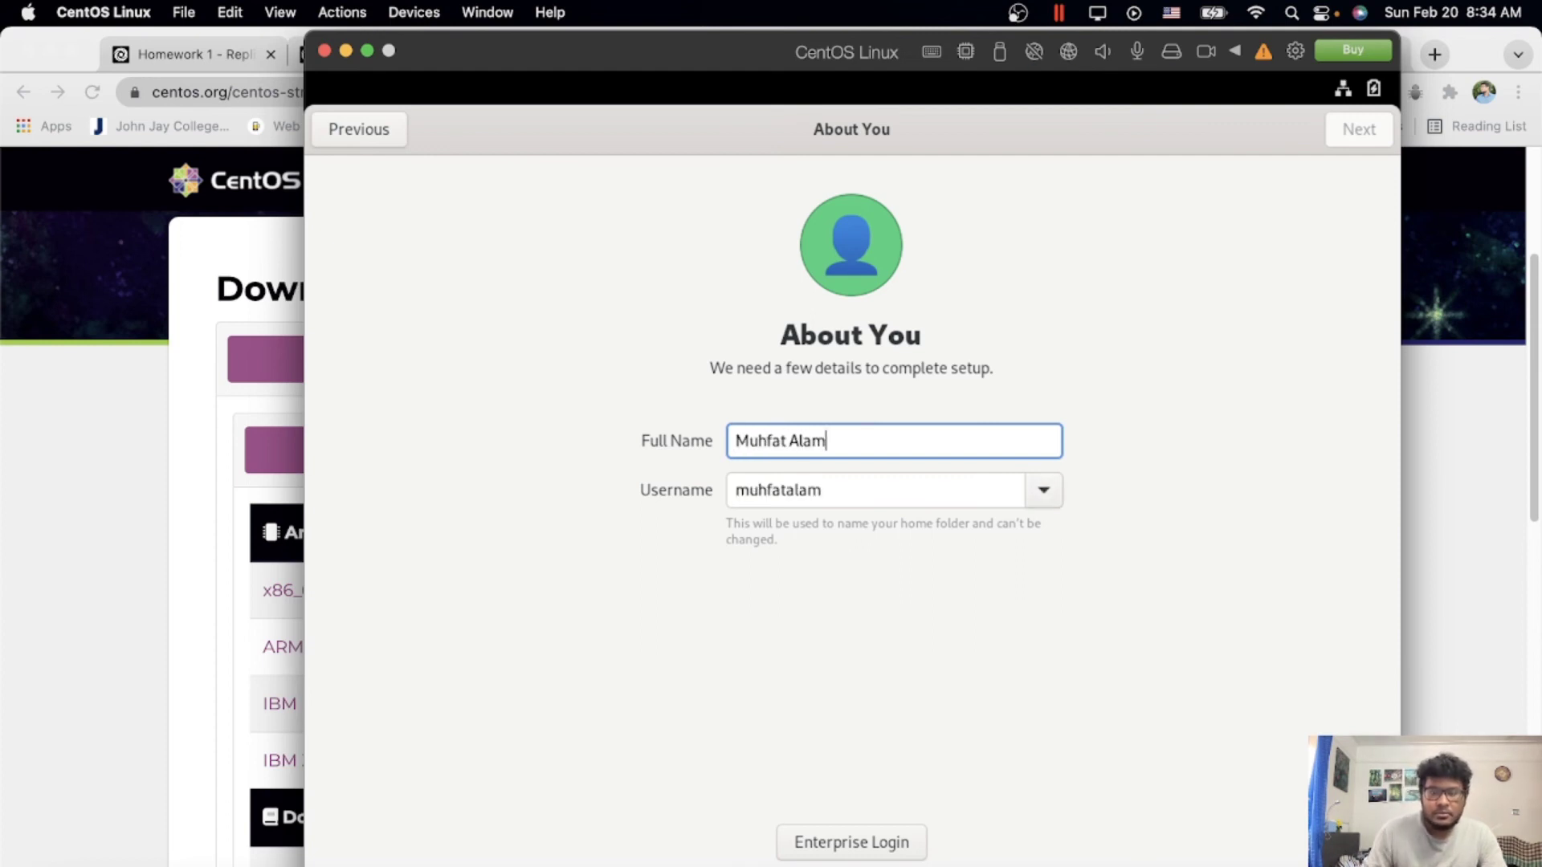
click(1348, 129)
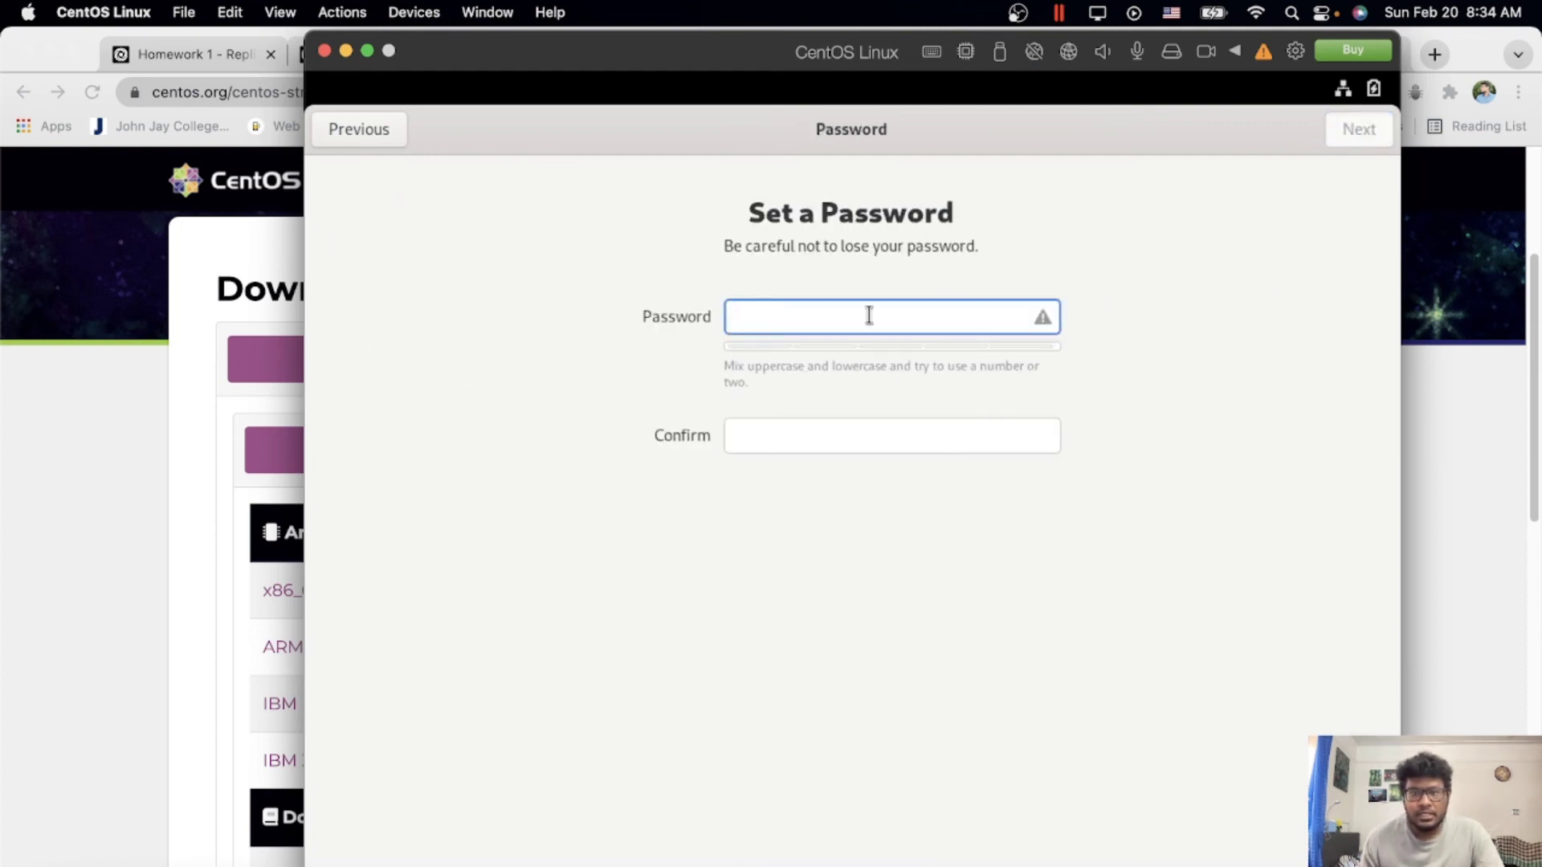
text(••)
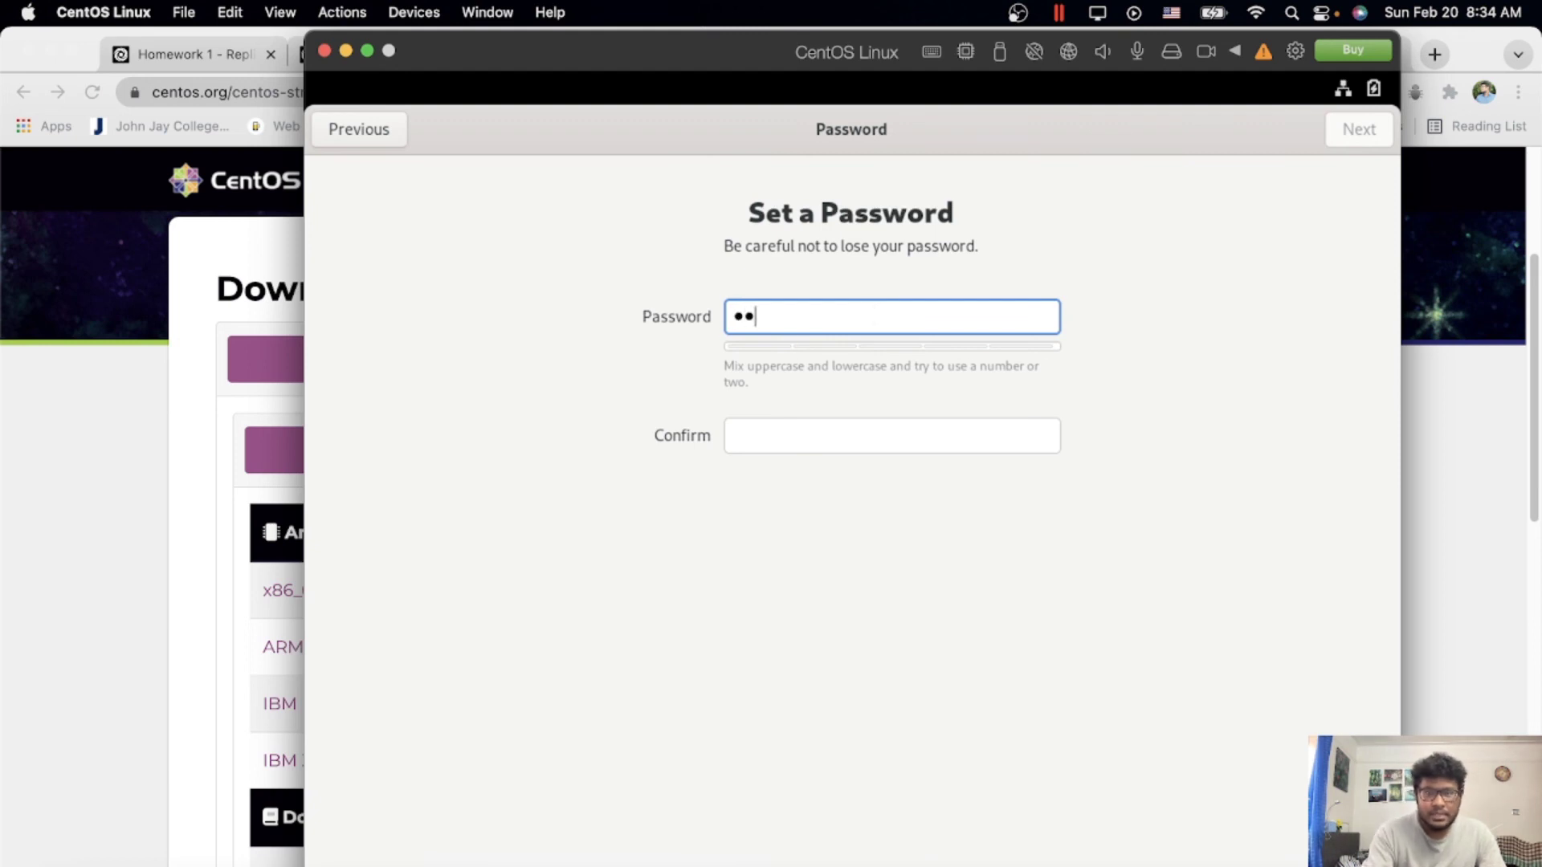
text(•••••••••)
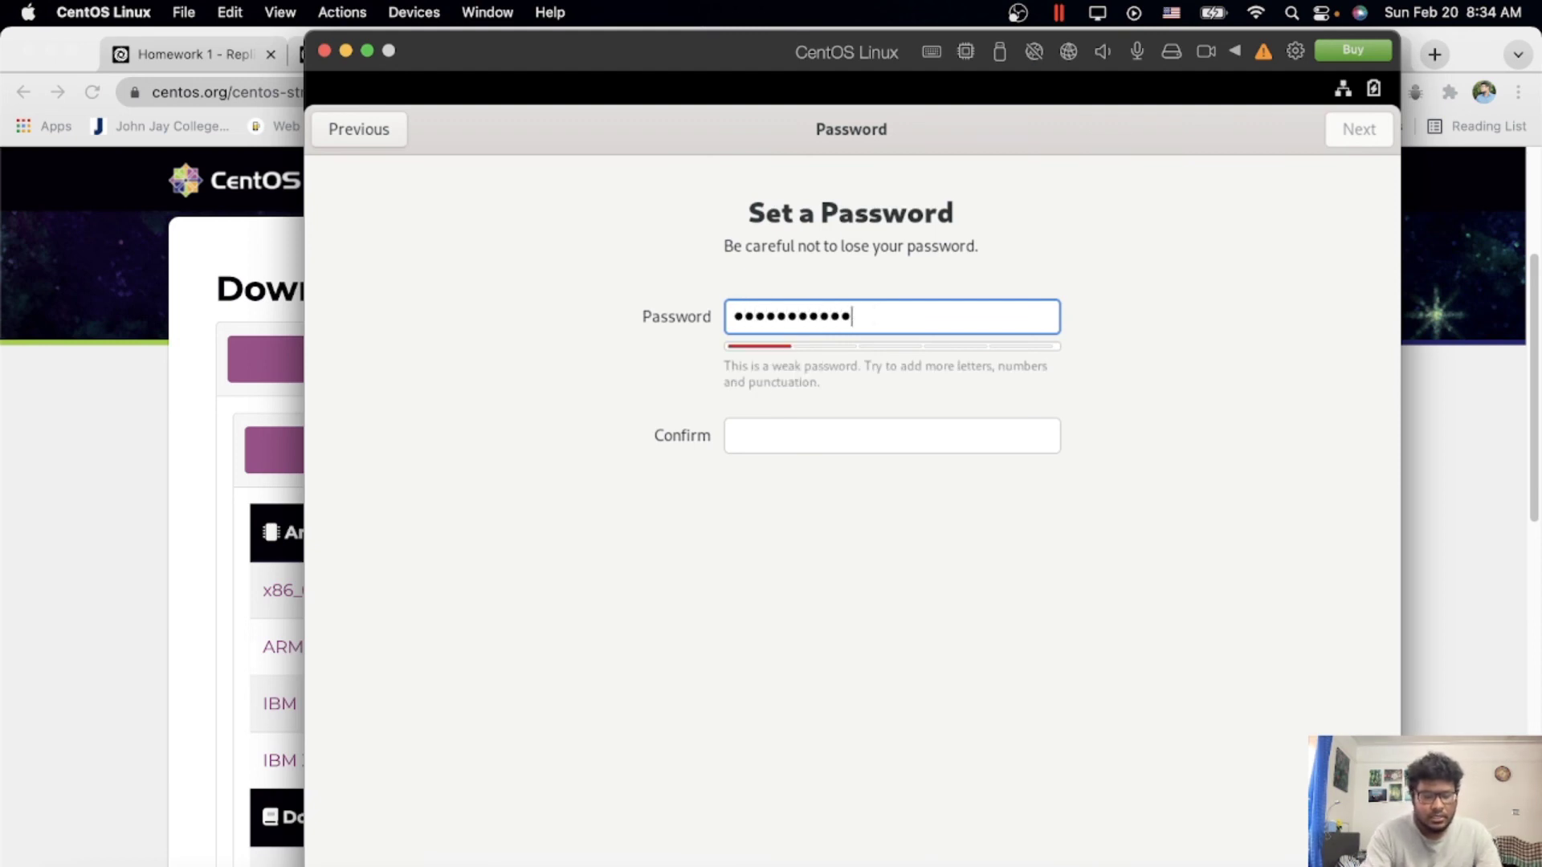
text(•)
click(830, 442)
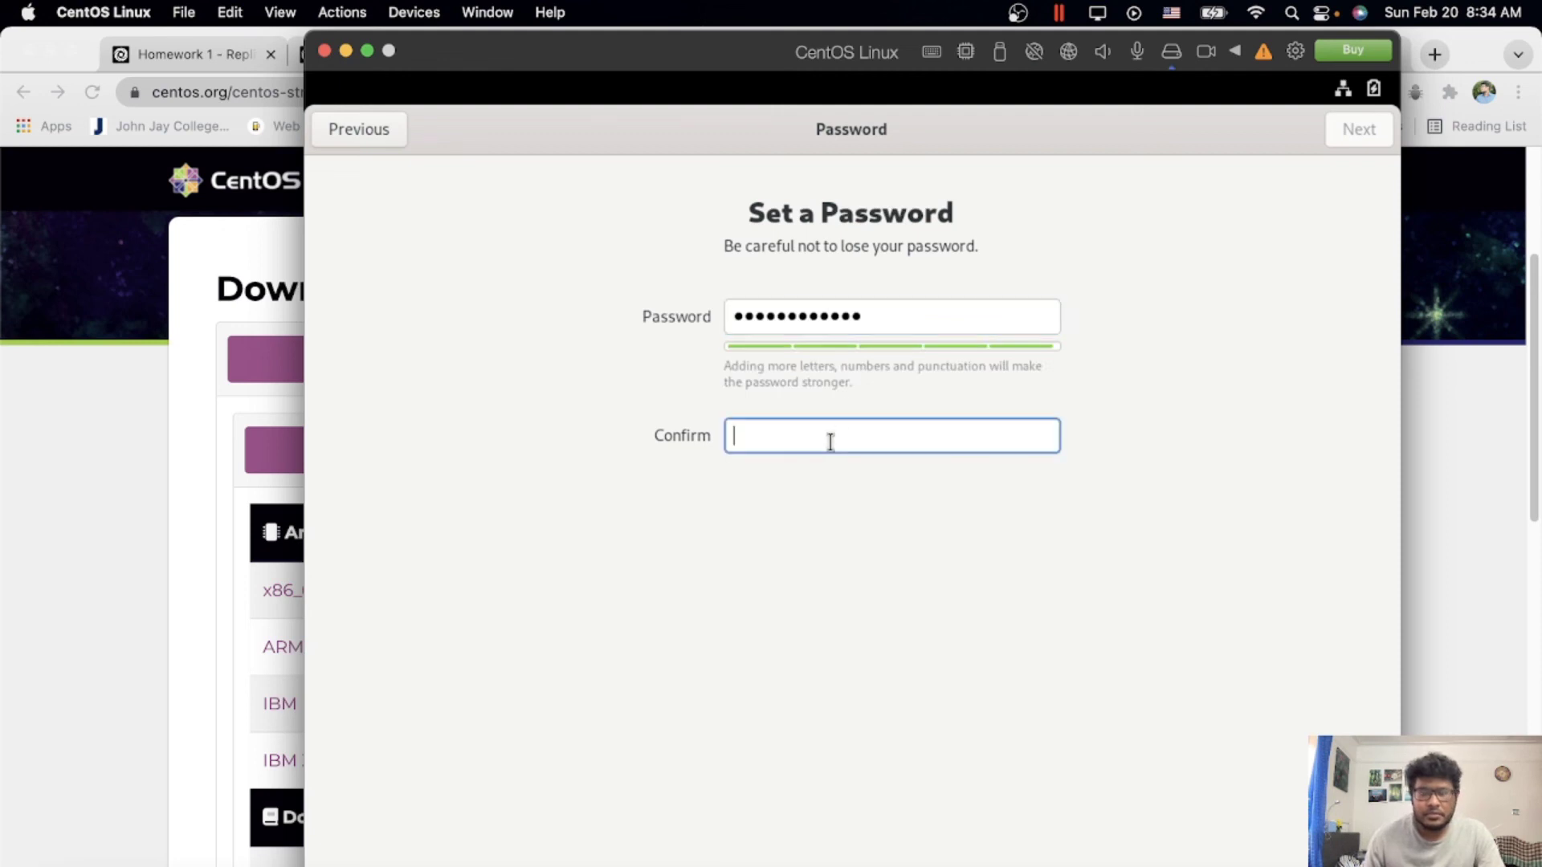
text(••••••••••••)
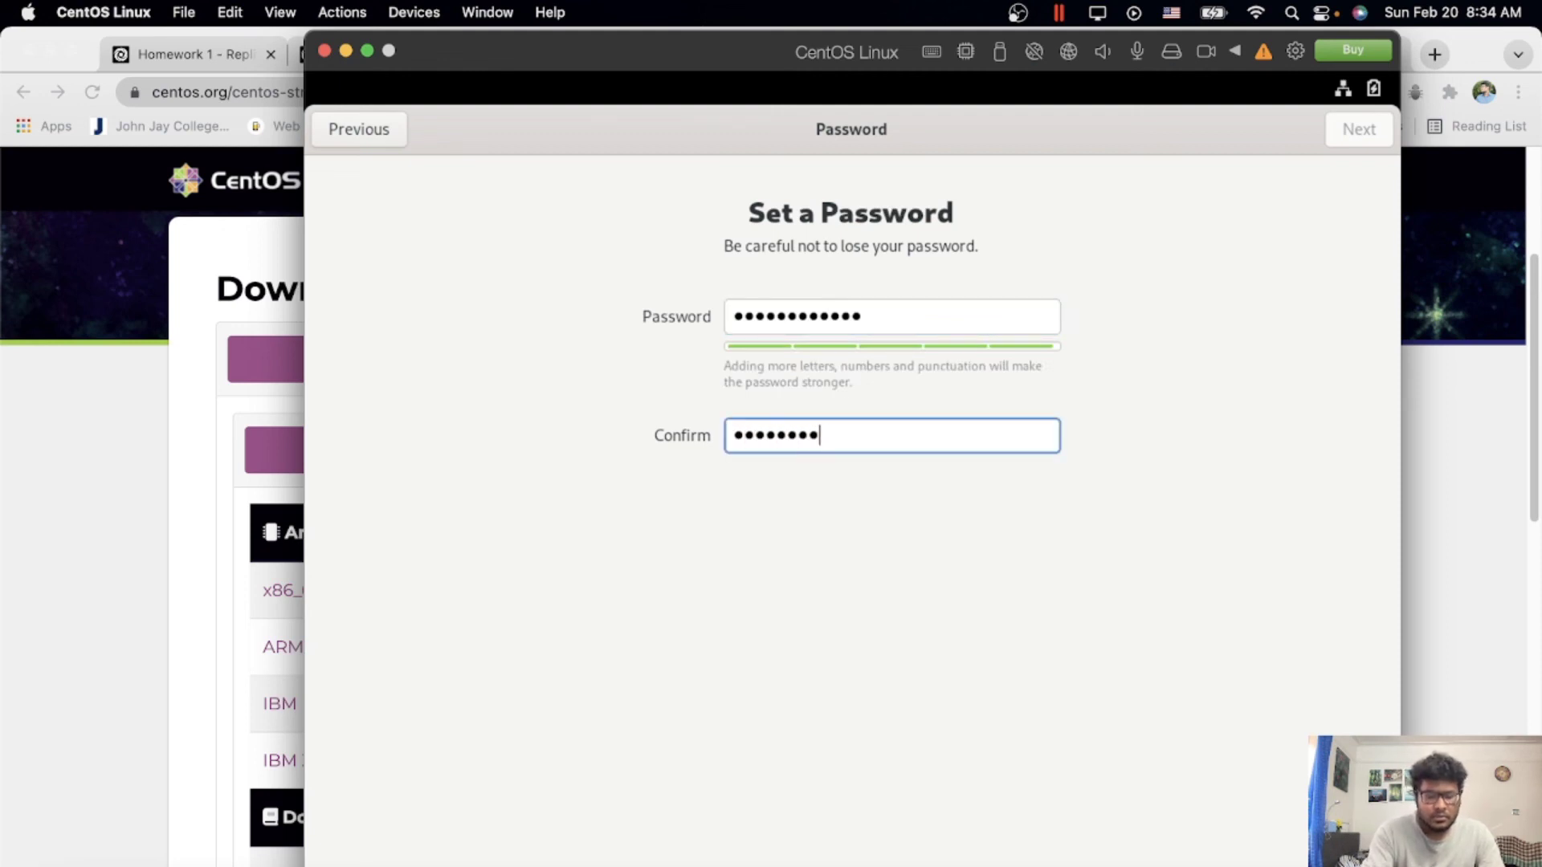
text(•)
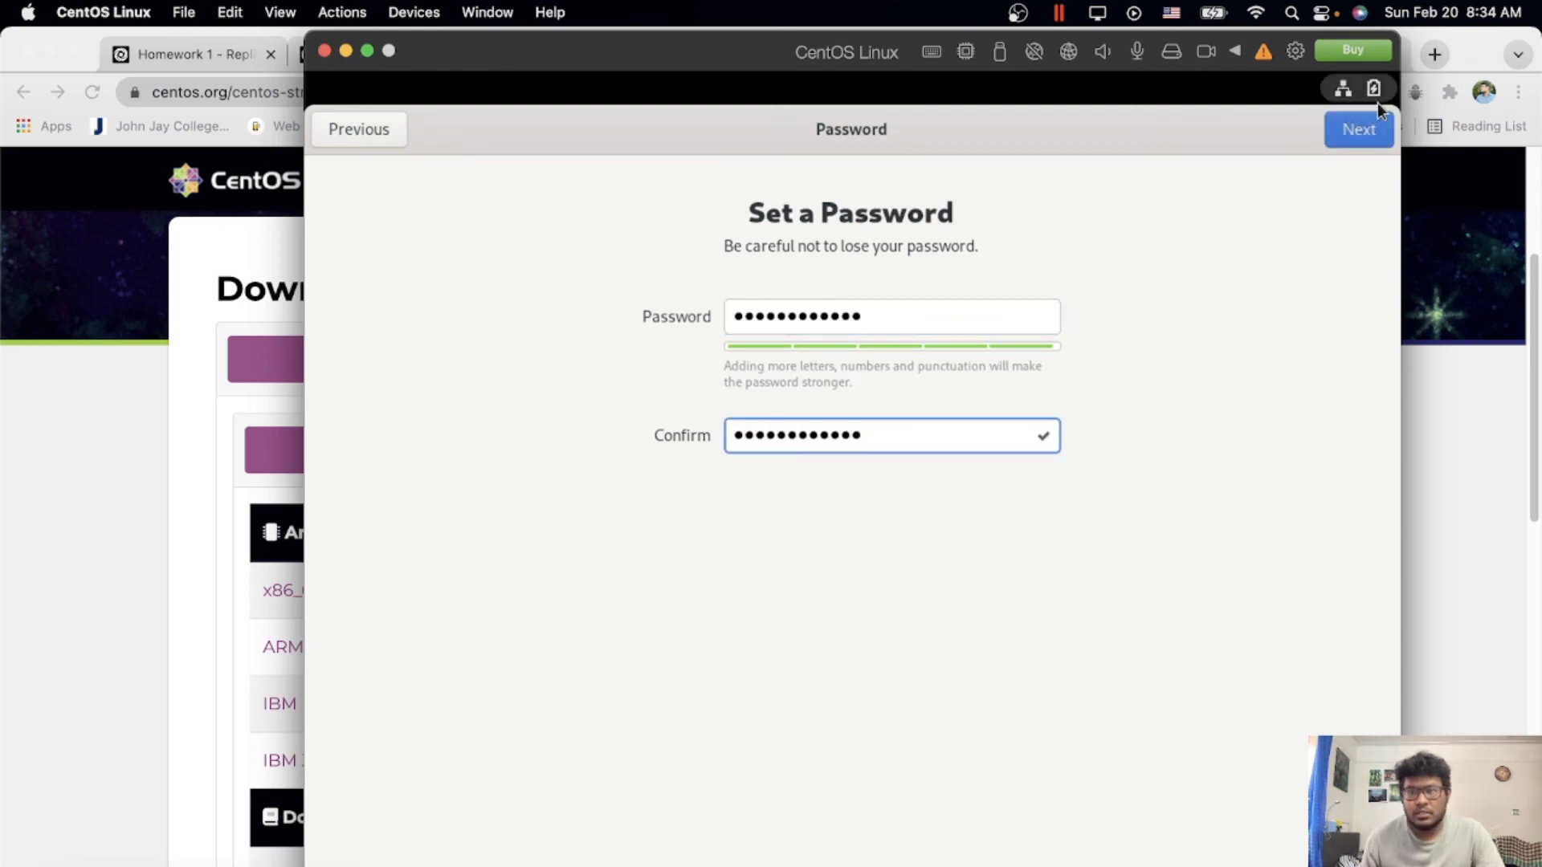
click(1374, 119)
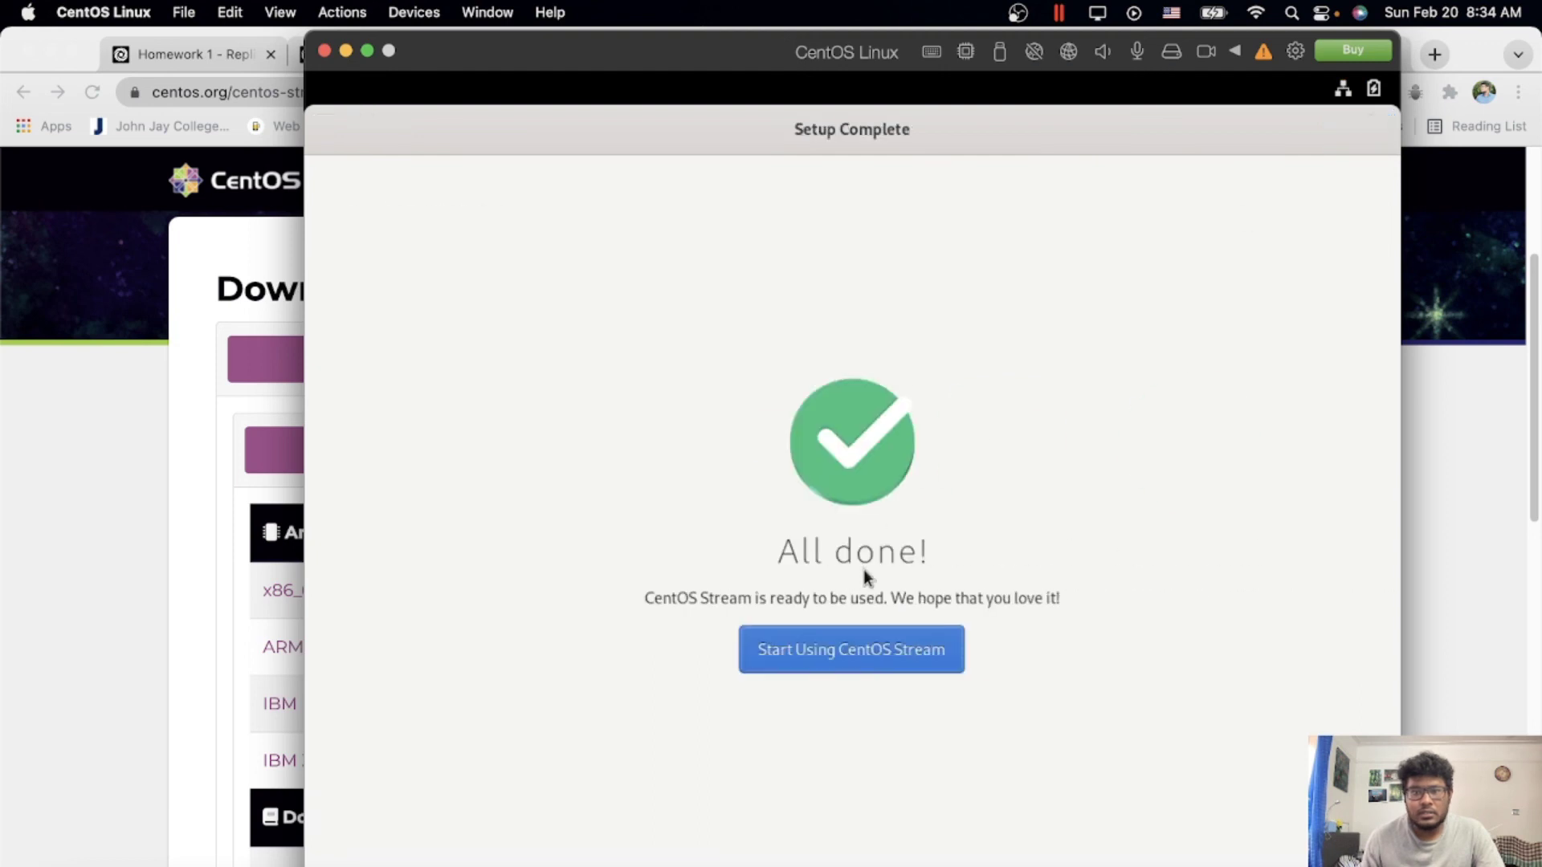
Step: Start using CentOS Stream, switch the VM to full screen, and decline the welcome tour
click(829, 657)
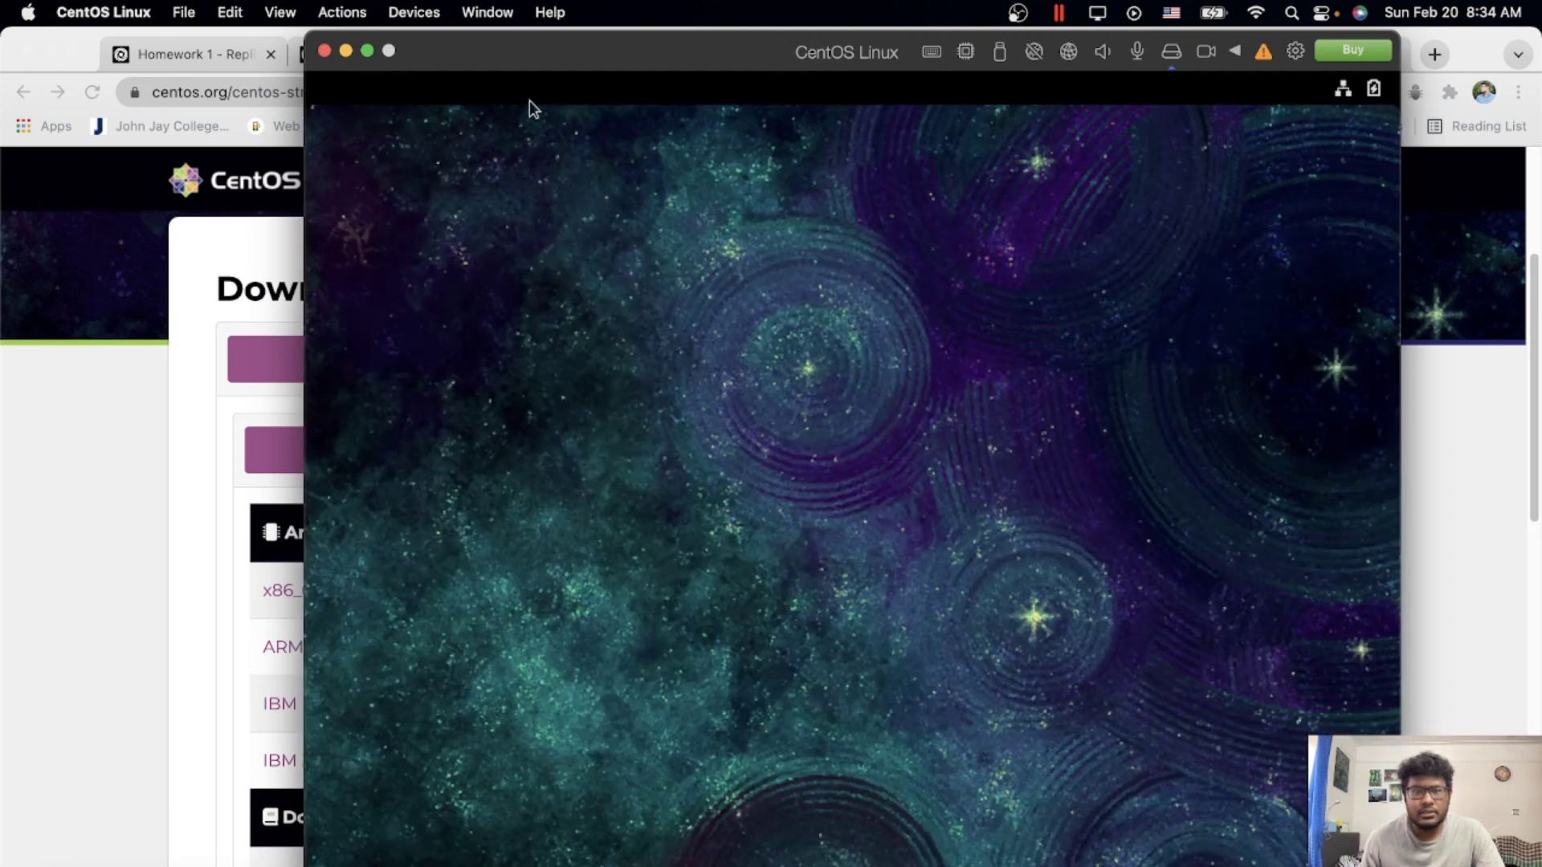
click(367, 50)
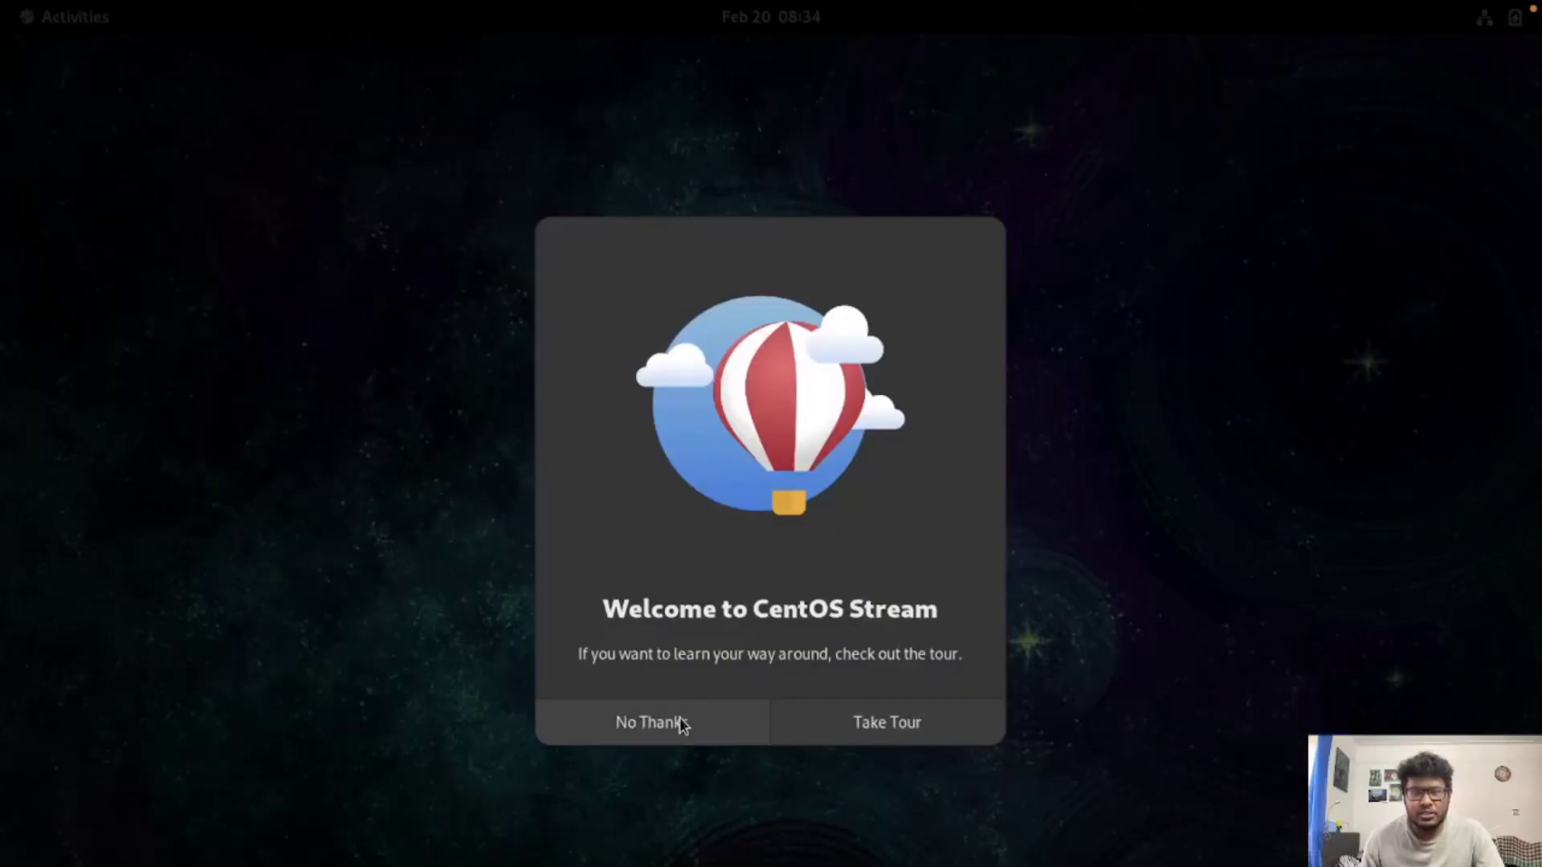
click(679, 722)
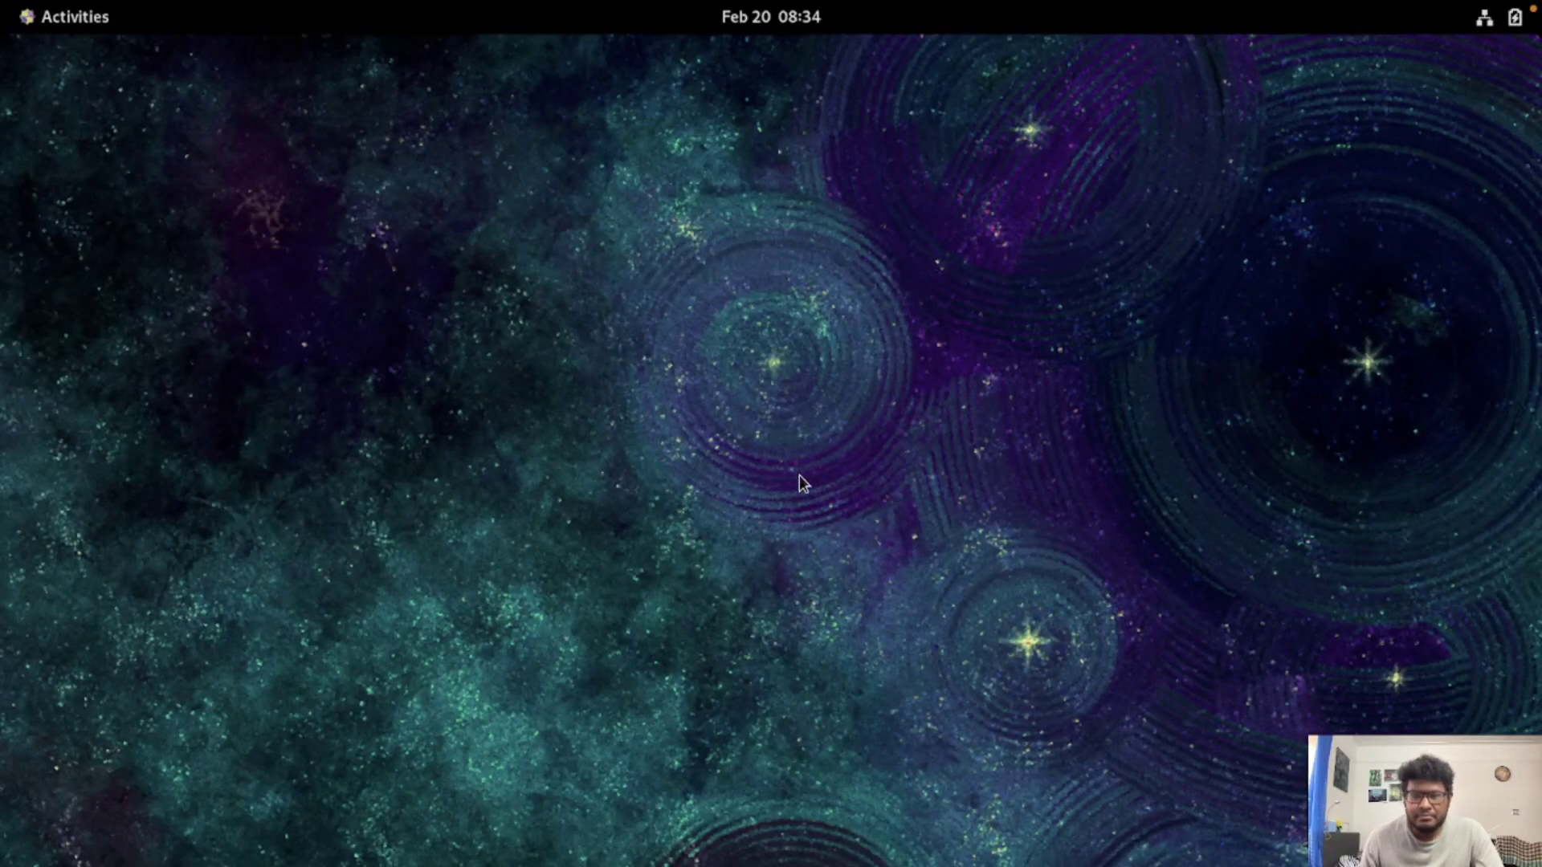
Step: Explore the GNOME Activities overview, the application grid, and the second workspace, then return to the desktop
click(76, 17)
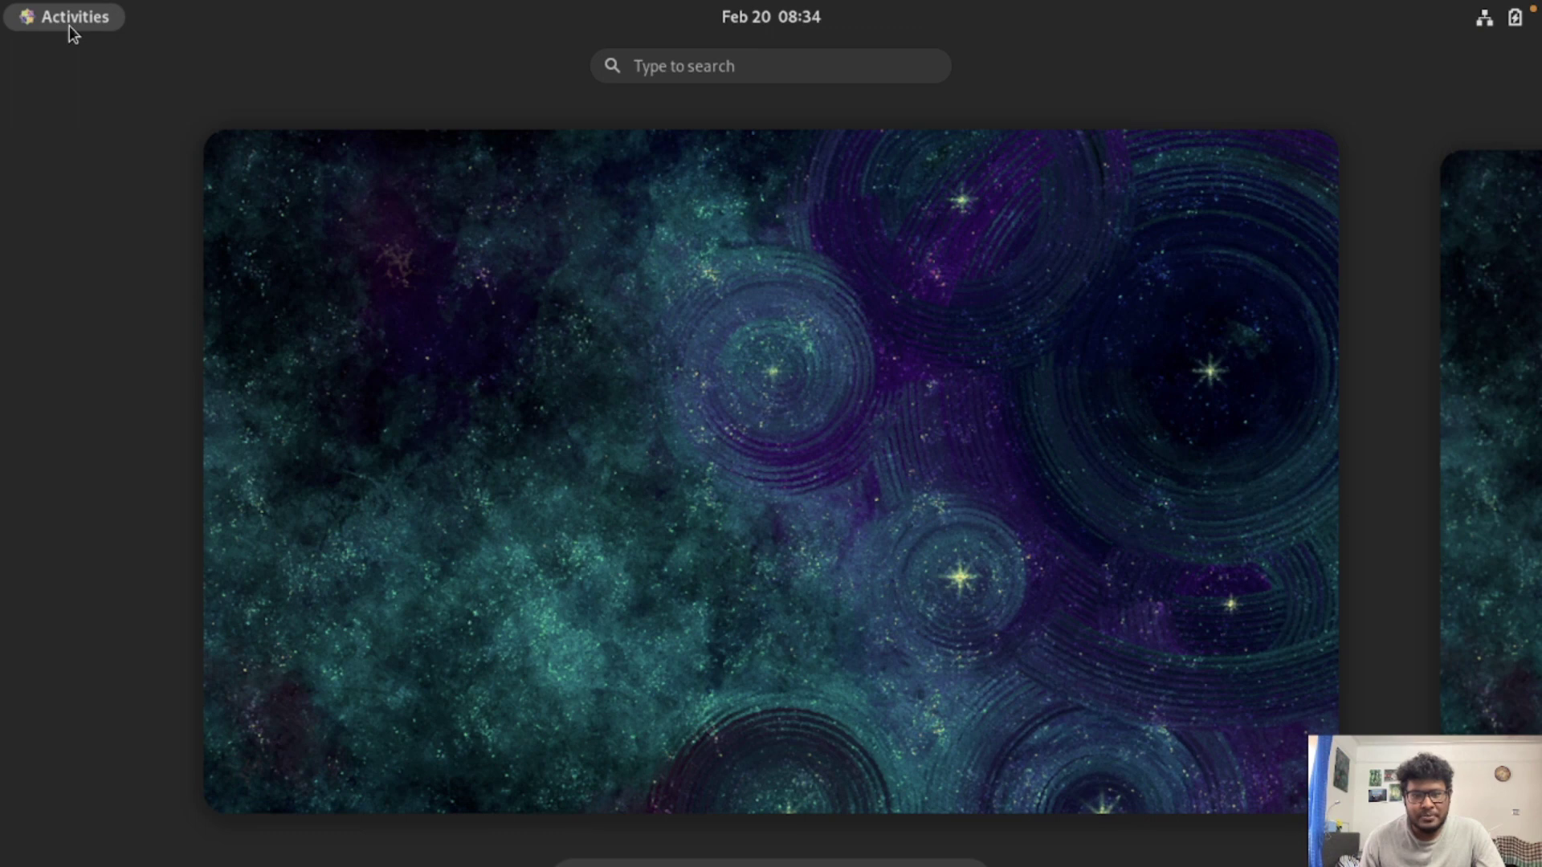
click(69, 26)
click(69, 25)
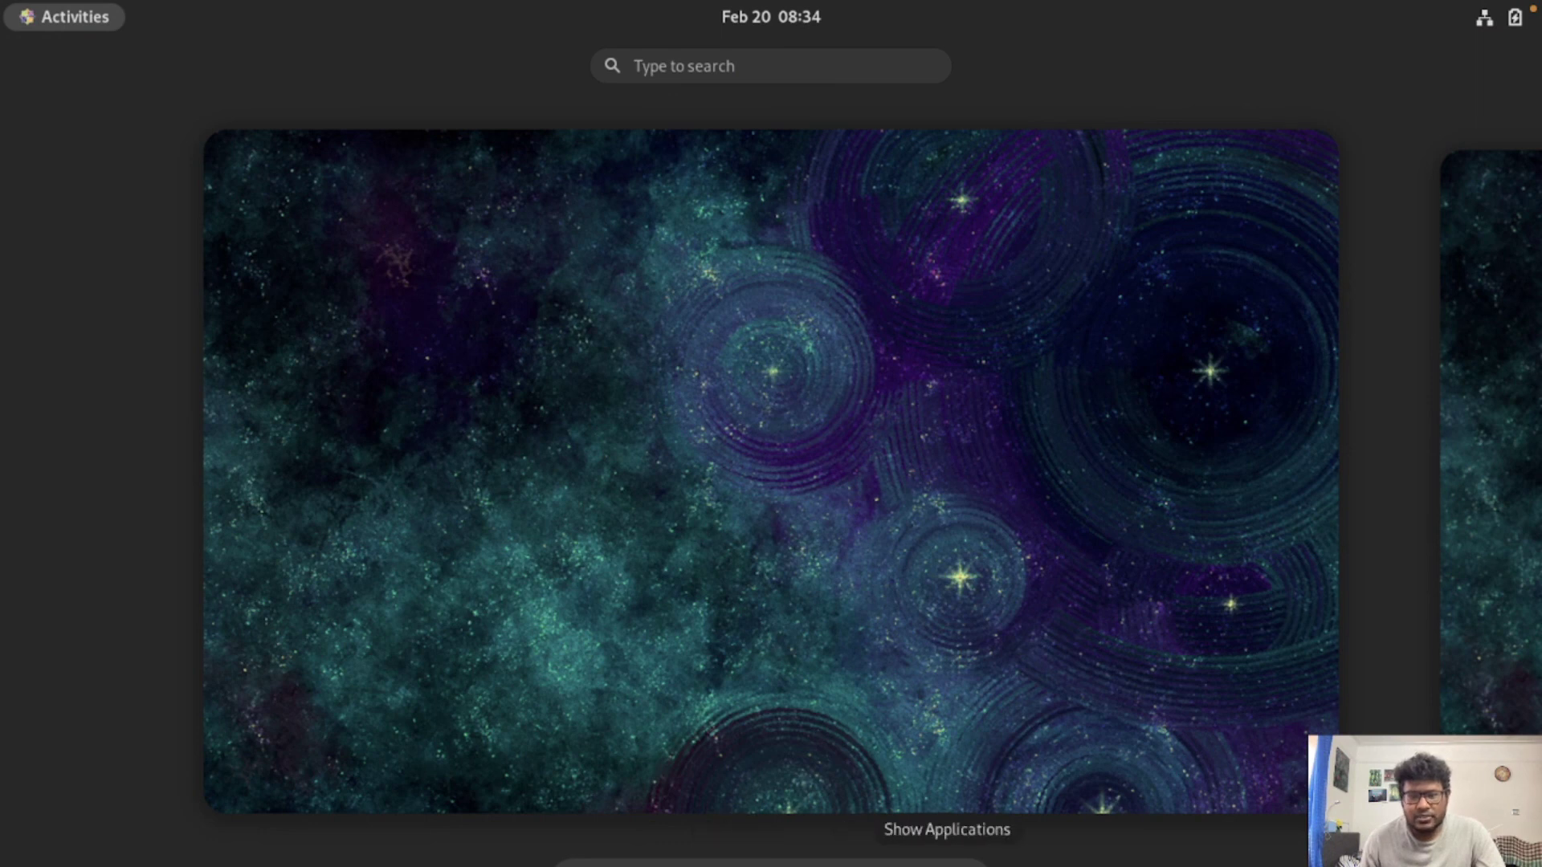
click(956, 856)
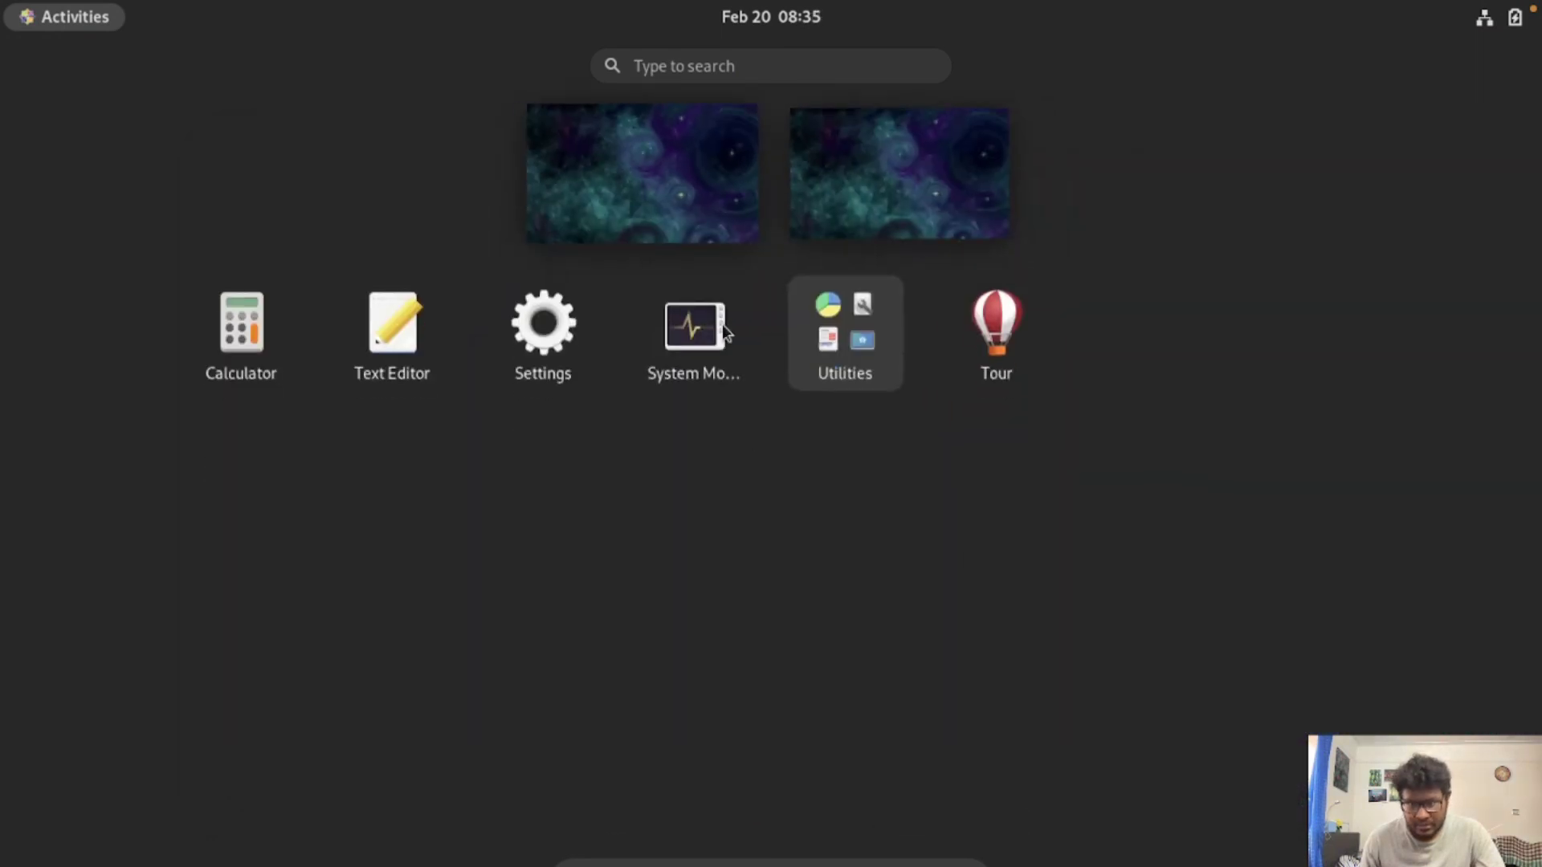
click(816, 230)
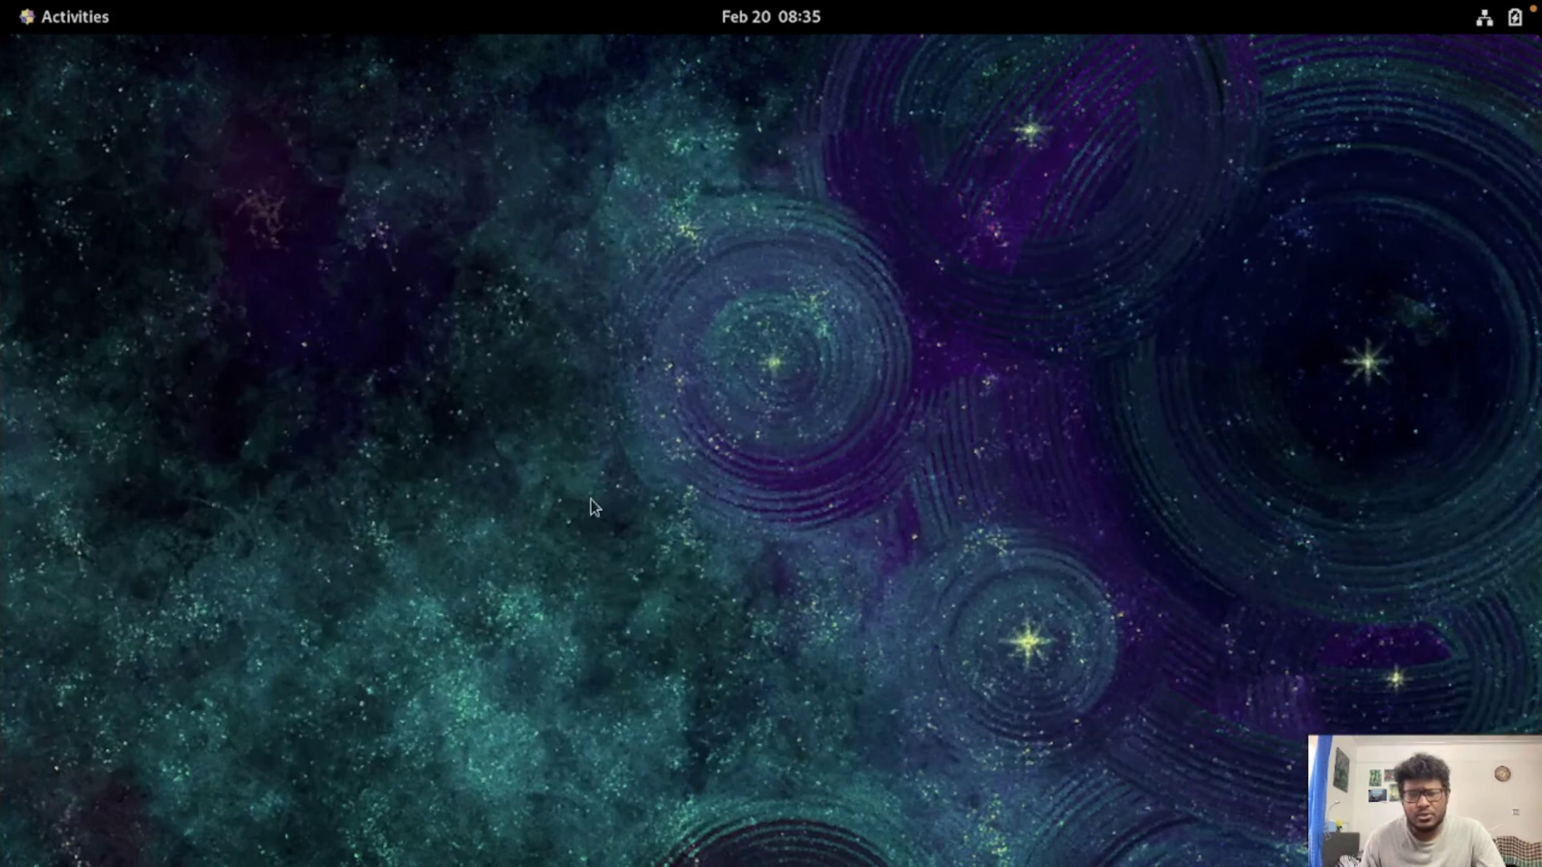
click(32, 16)
click(1452, 455)
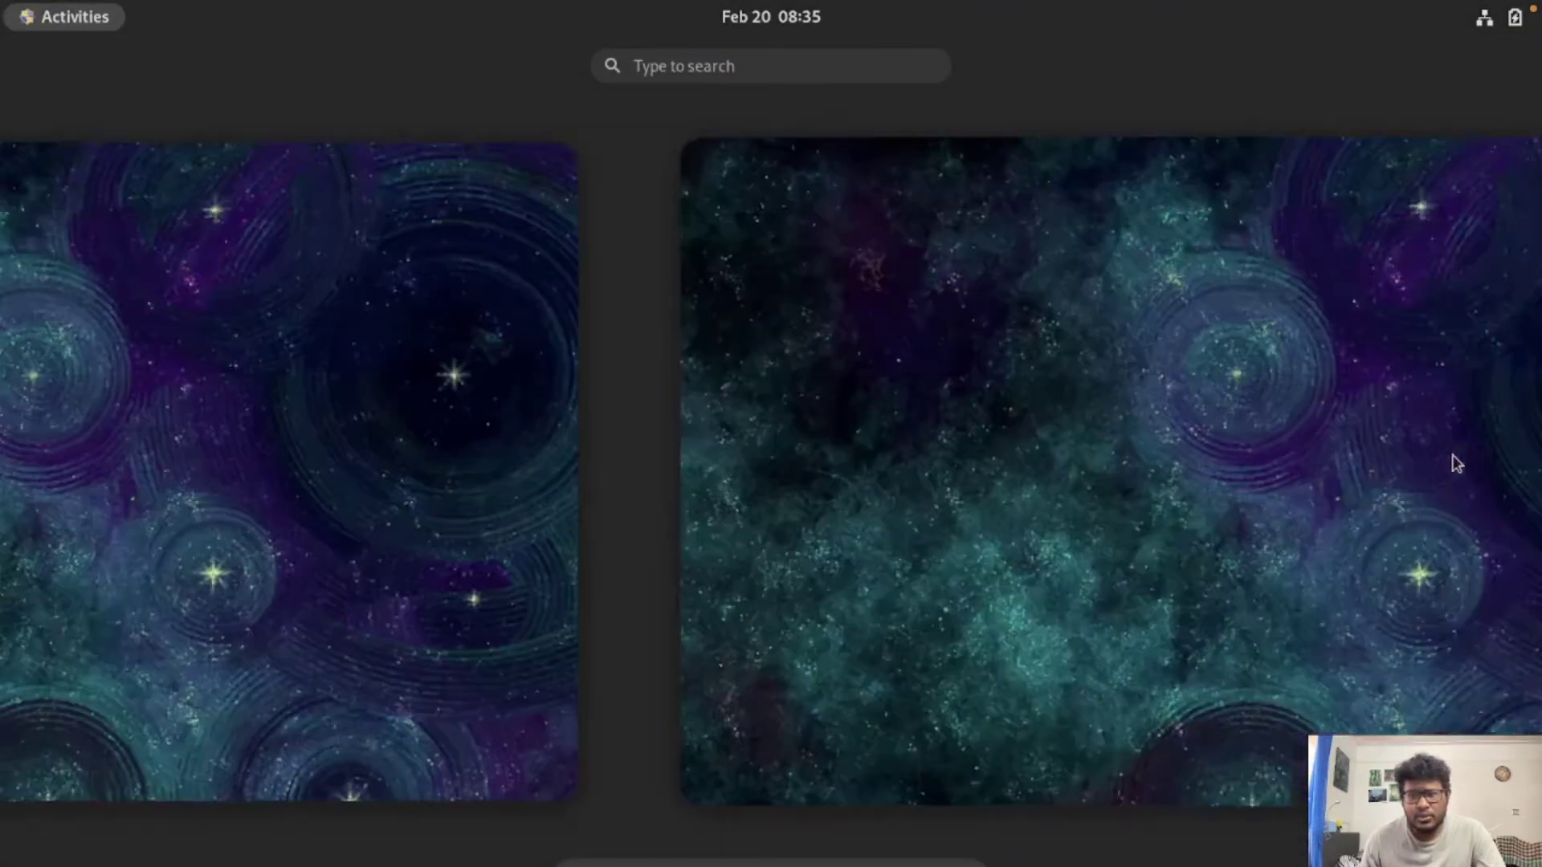
click(78, 480)
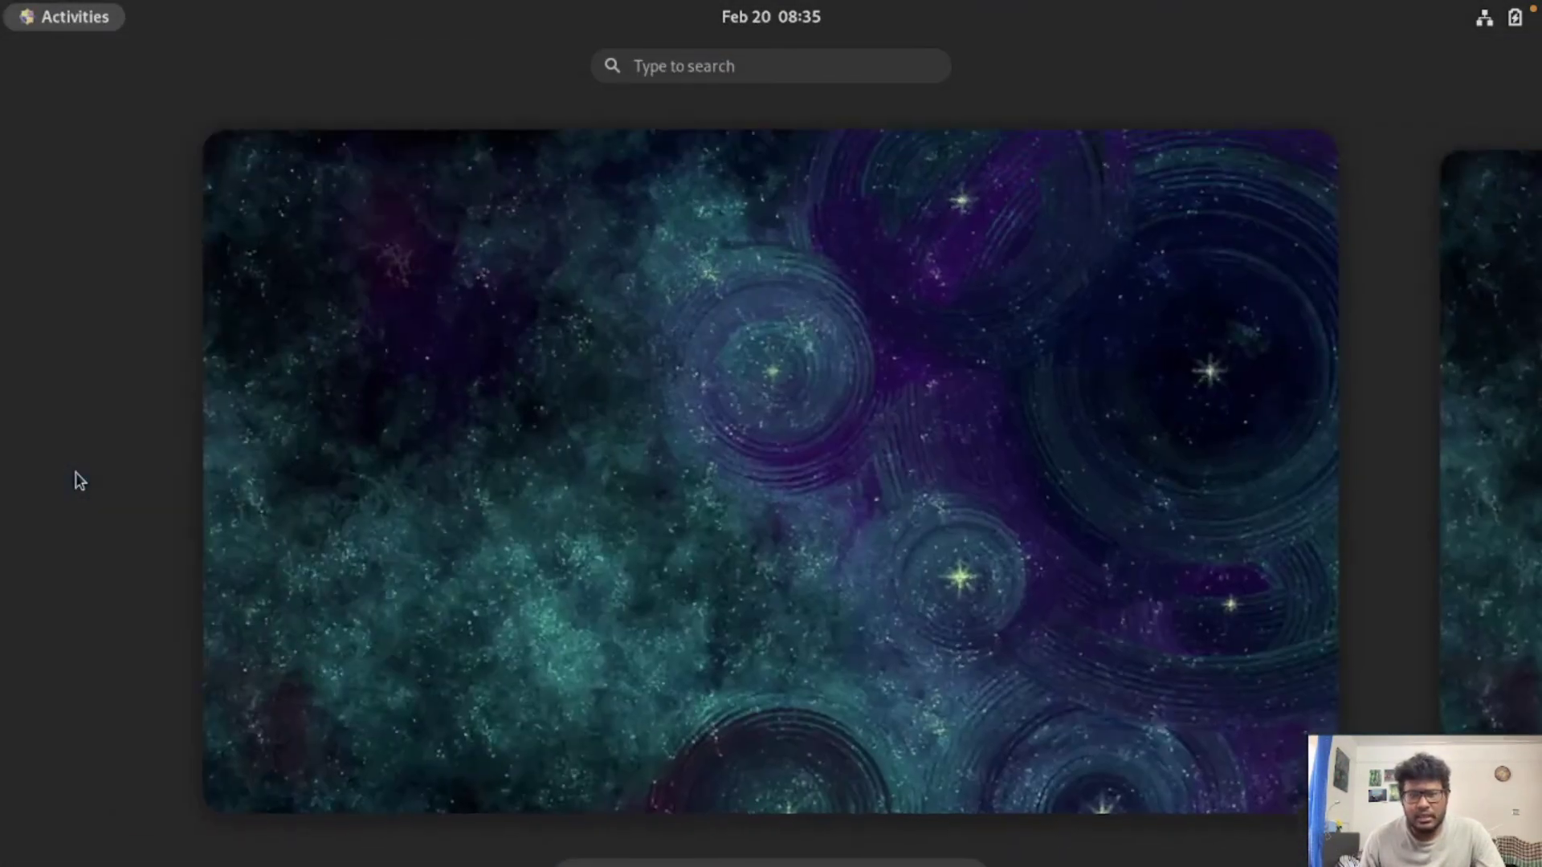
click(853, 452)
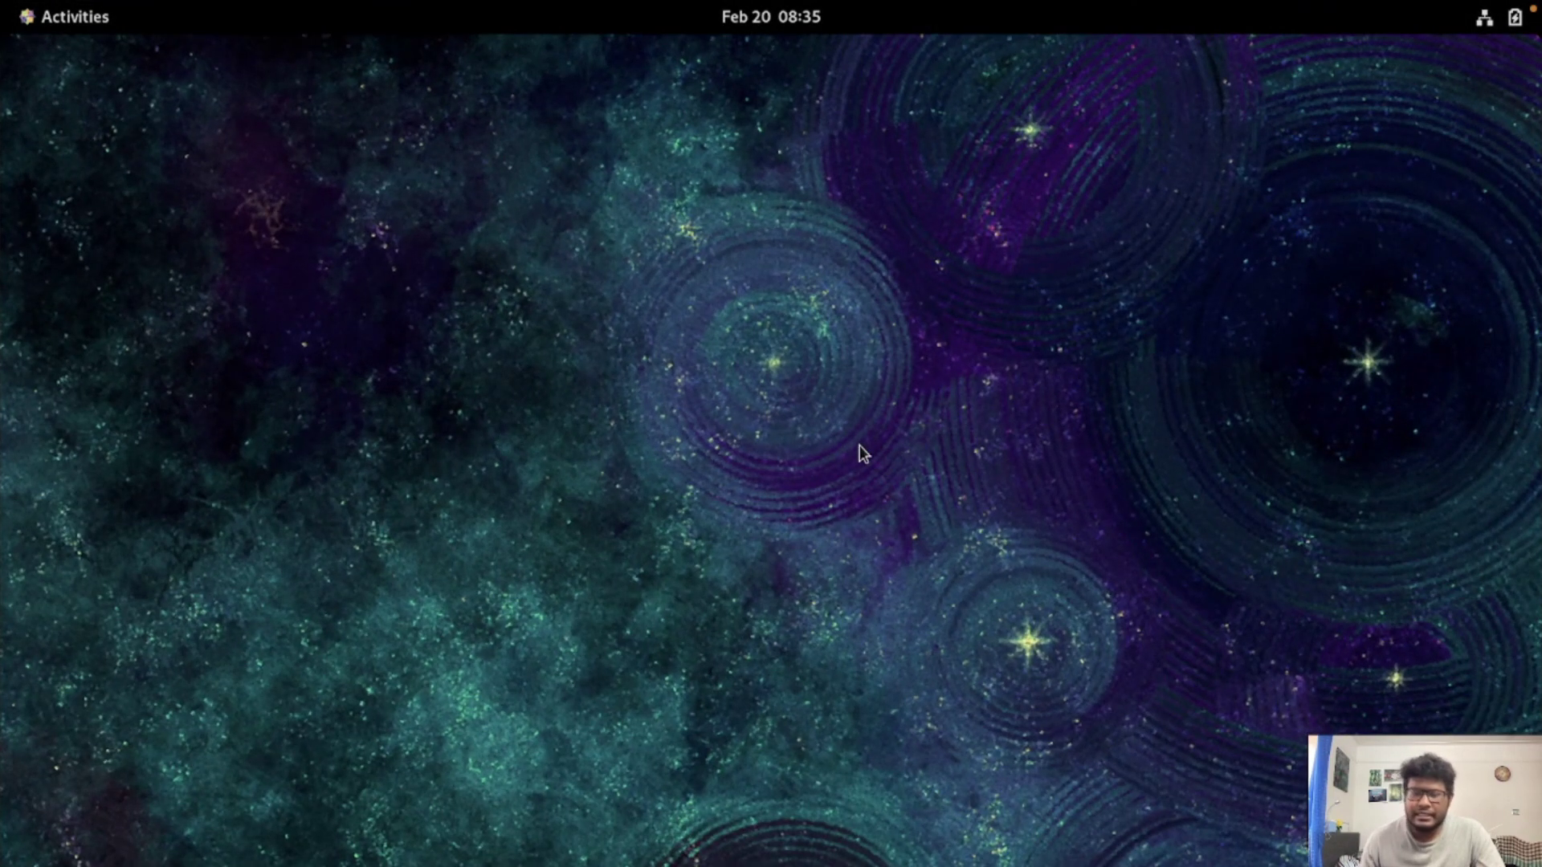